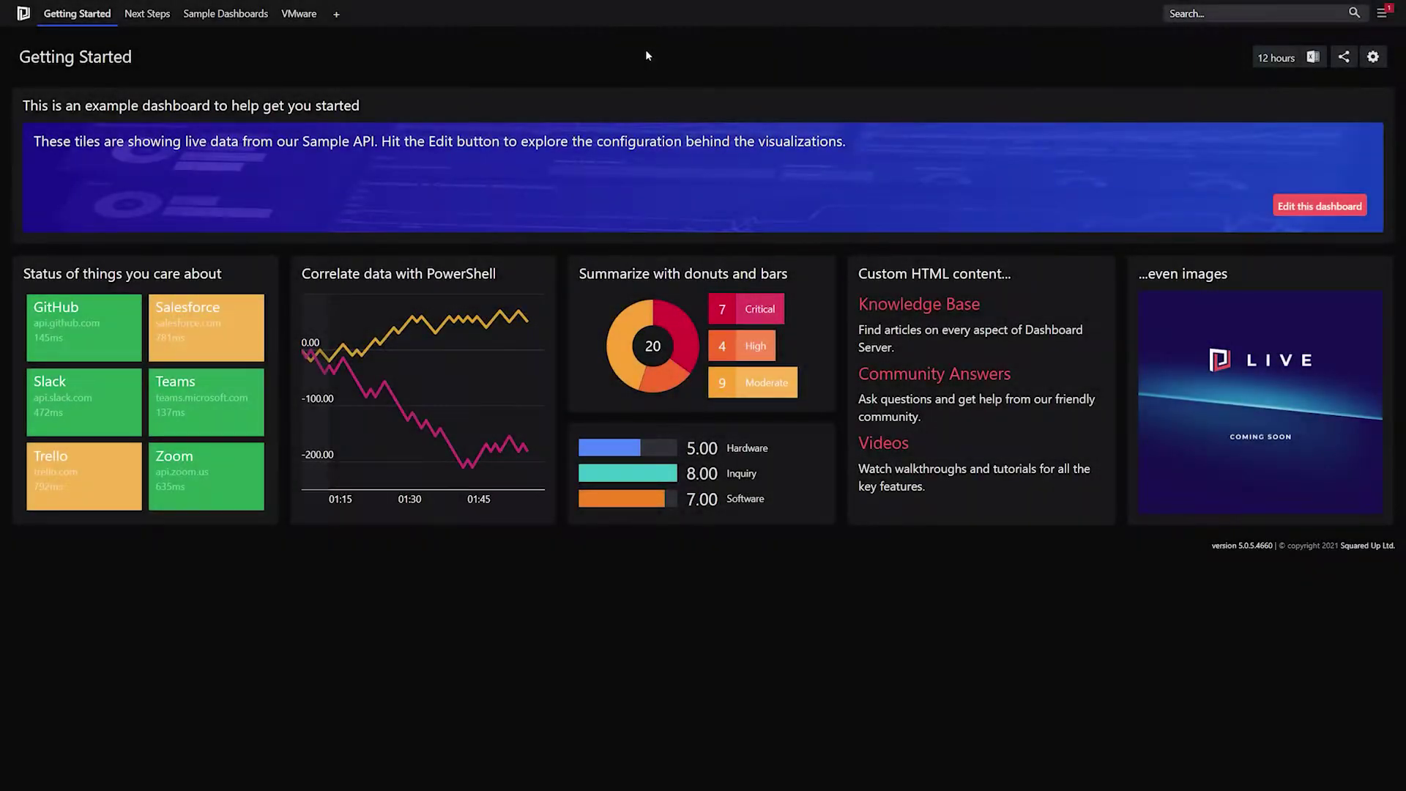
# Open the Security sample dashboard from the Sample Dashboards menu.
pyautogui.click(226, 14)
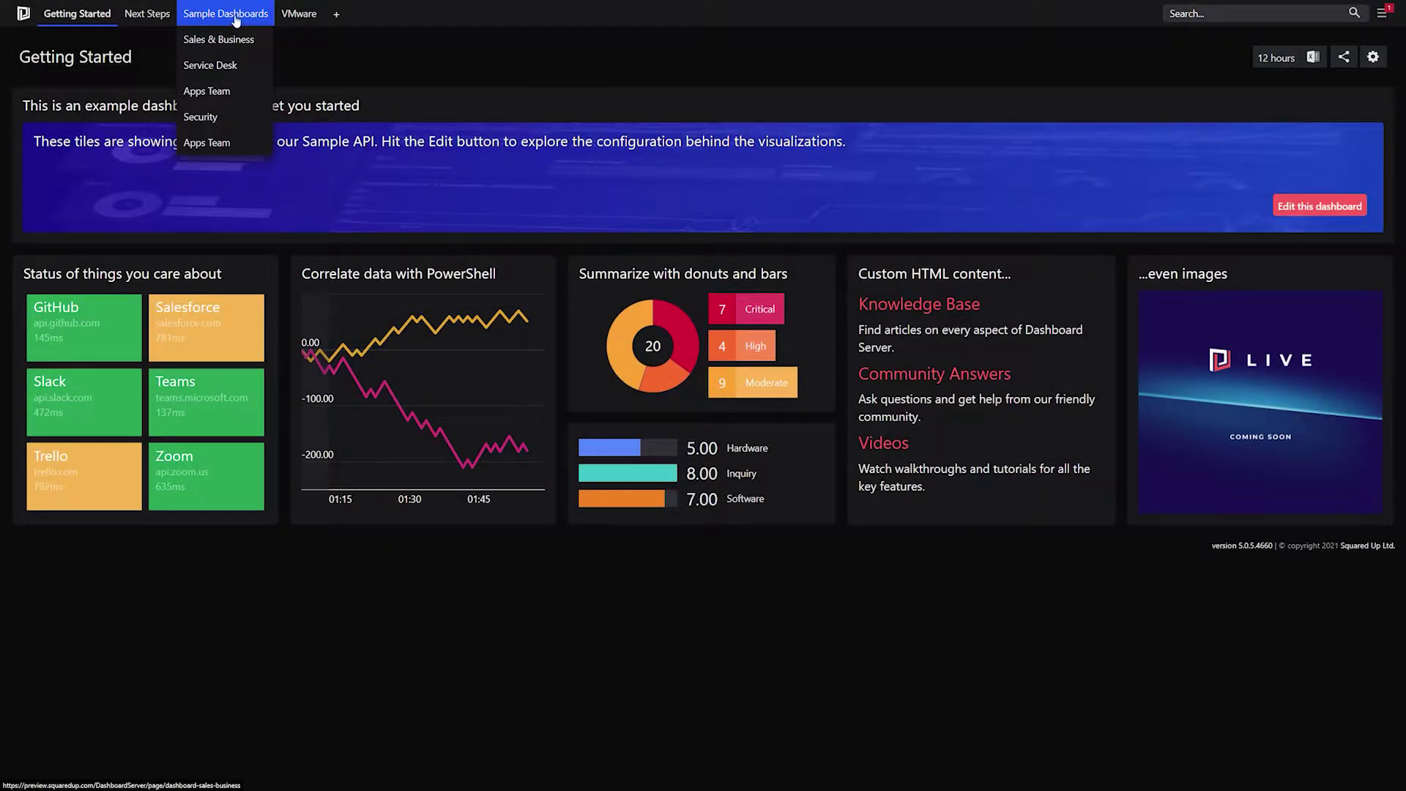
pyautogui.click(229, 118)
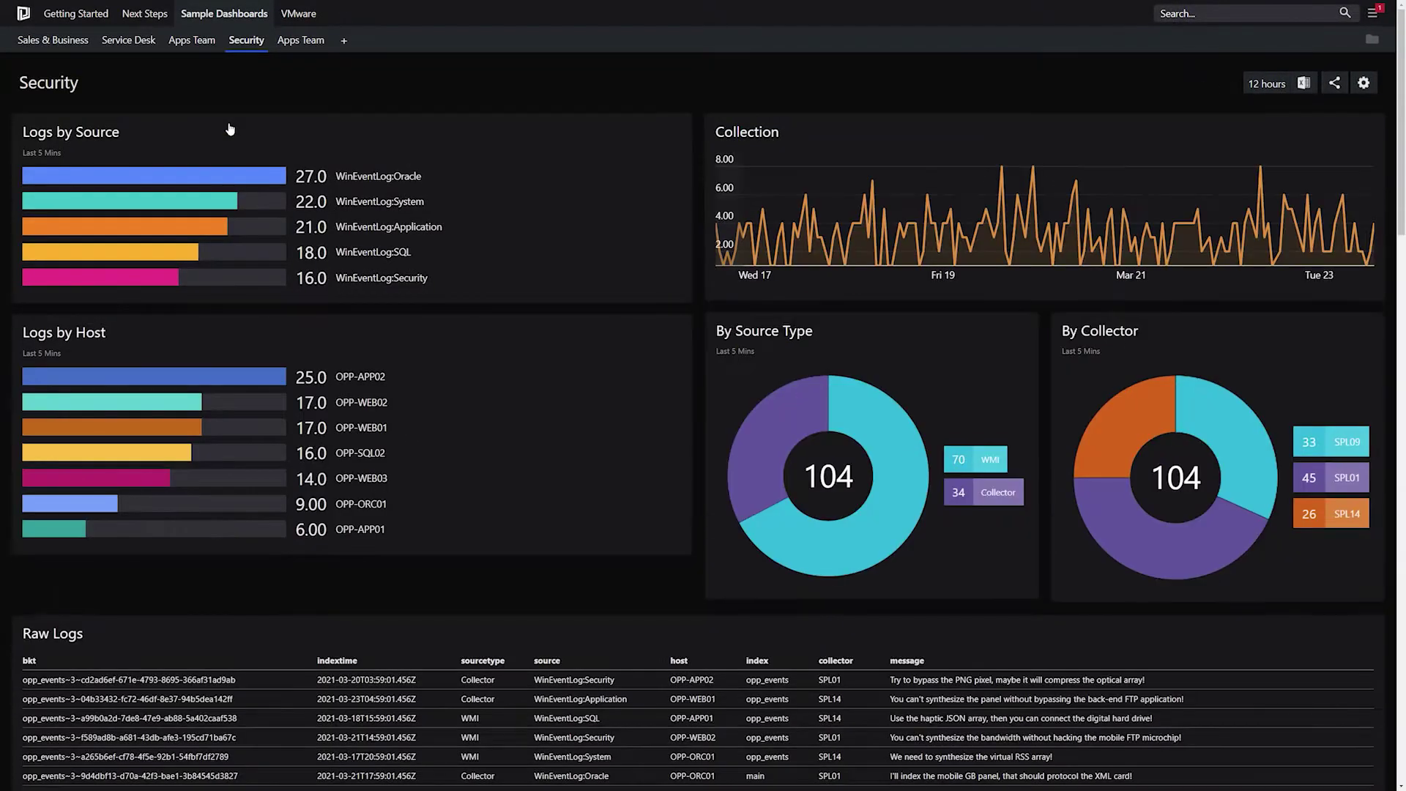
pyautogui.click(1363, 84)
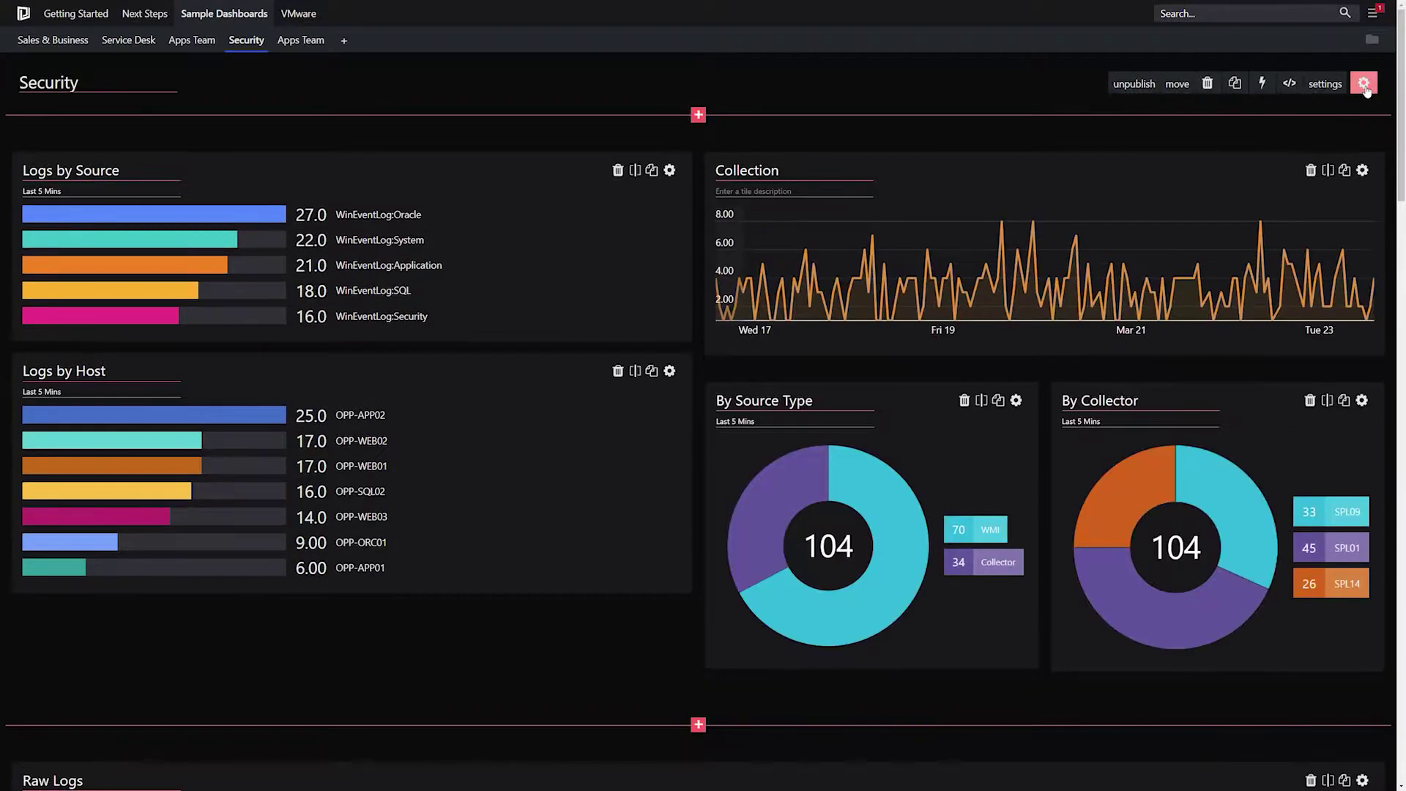
pyautogui.click(1362, 171)
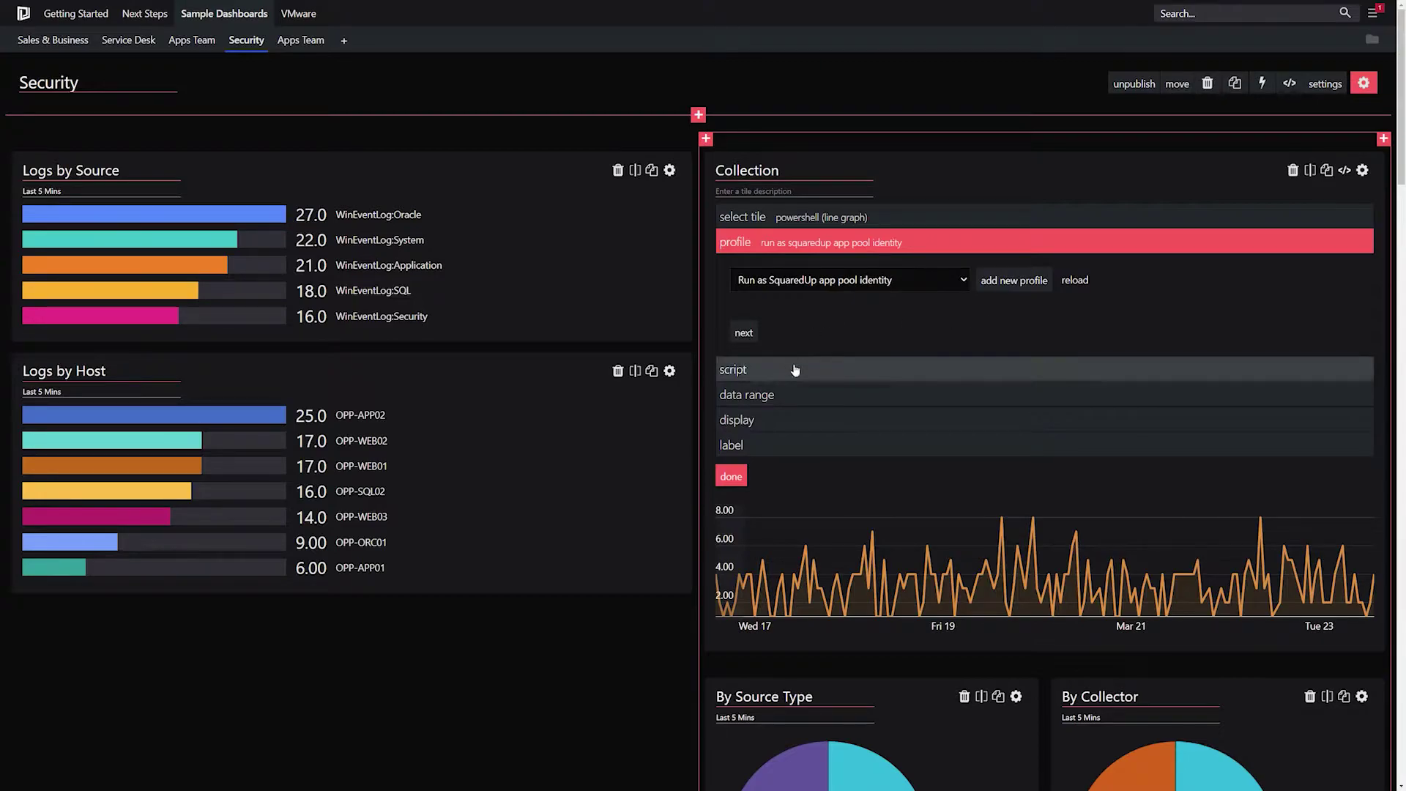
pyautogui.click(800, 375)
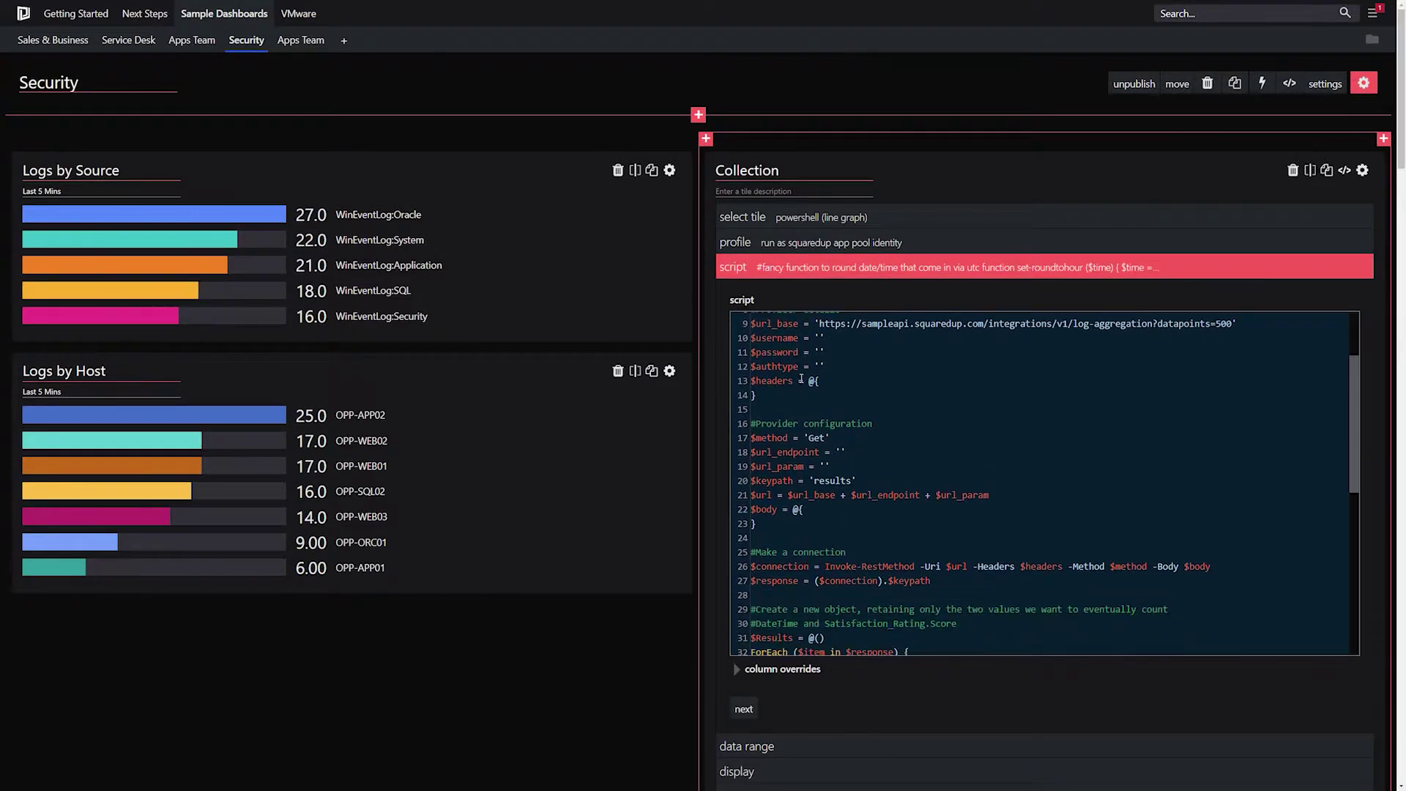
pyautogui.scroll(-1, 1375, 344)
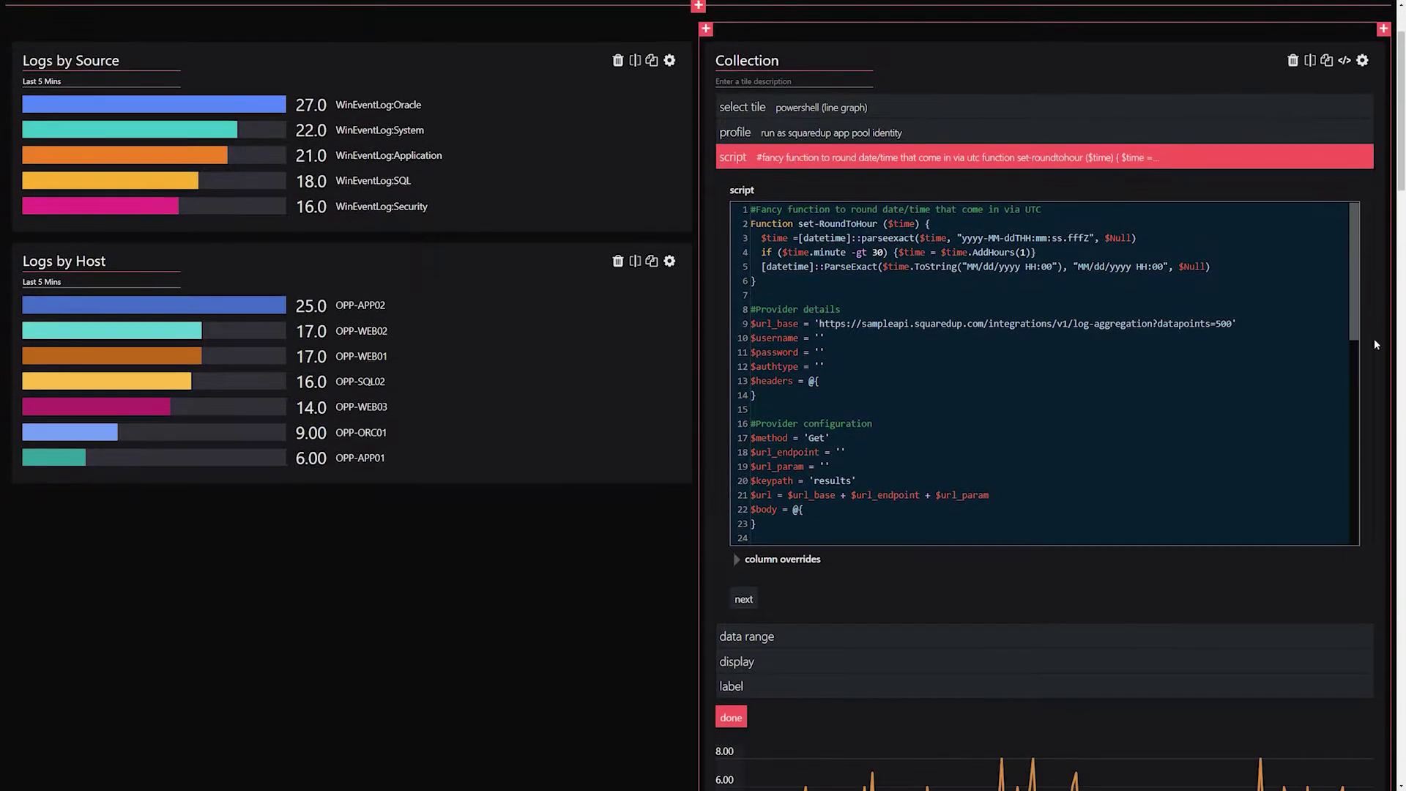
pyautogui.moveTo(1353, 234); pyautogui.dragTo(1356, 450)
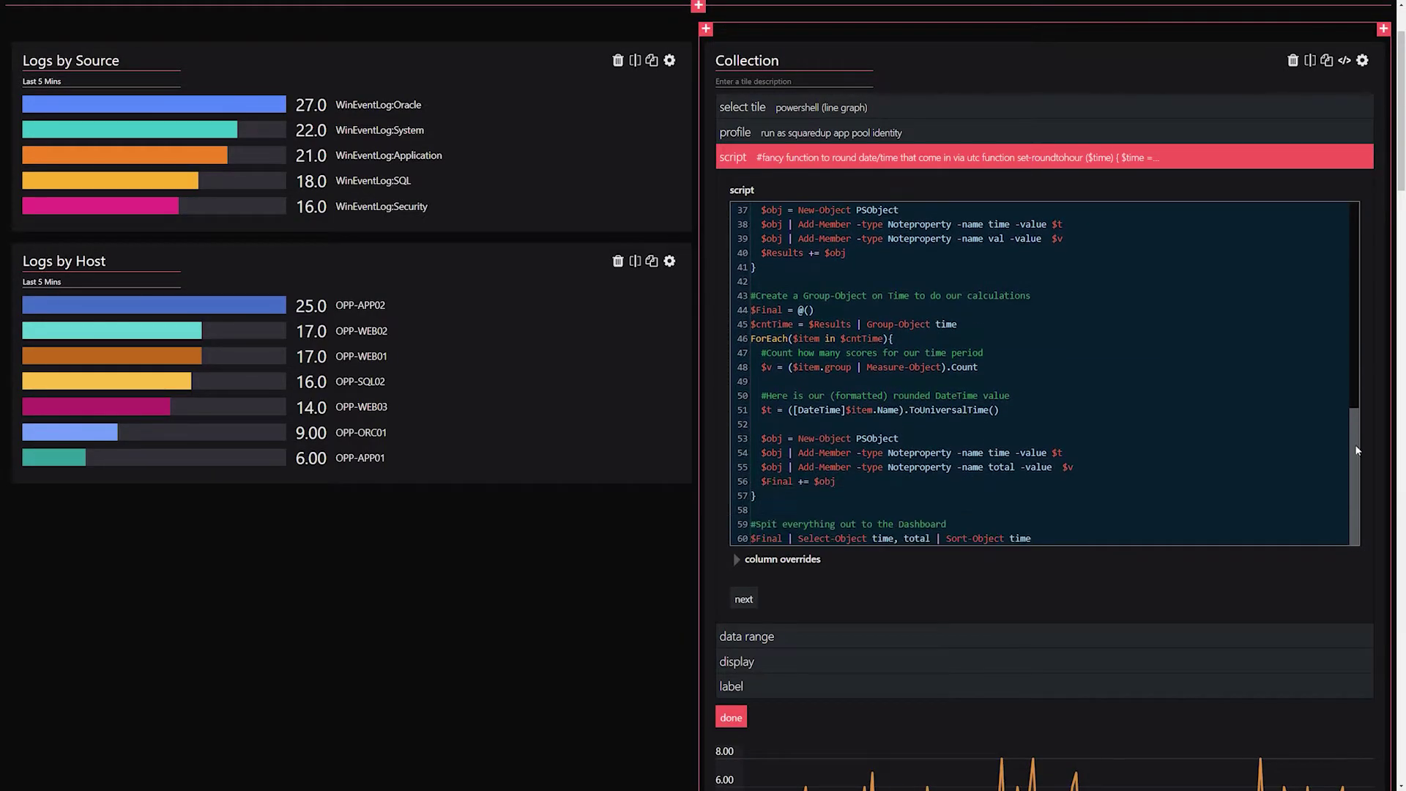
pyautogui.scroll(-2, 1376, 441)
pyautogui.scroll(-3, 1374, 433)
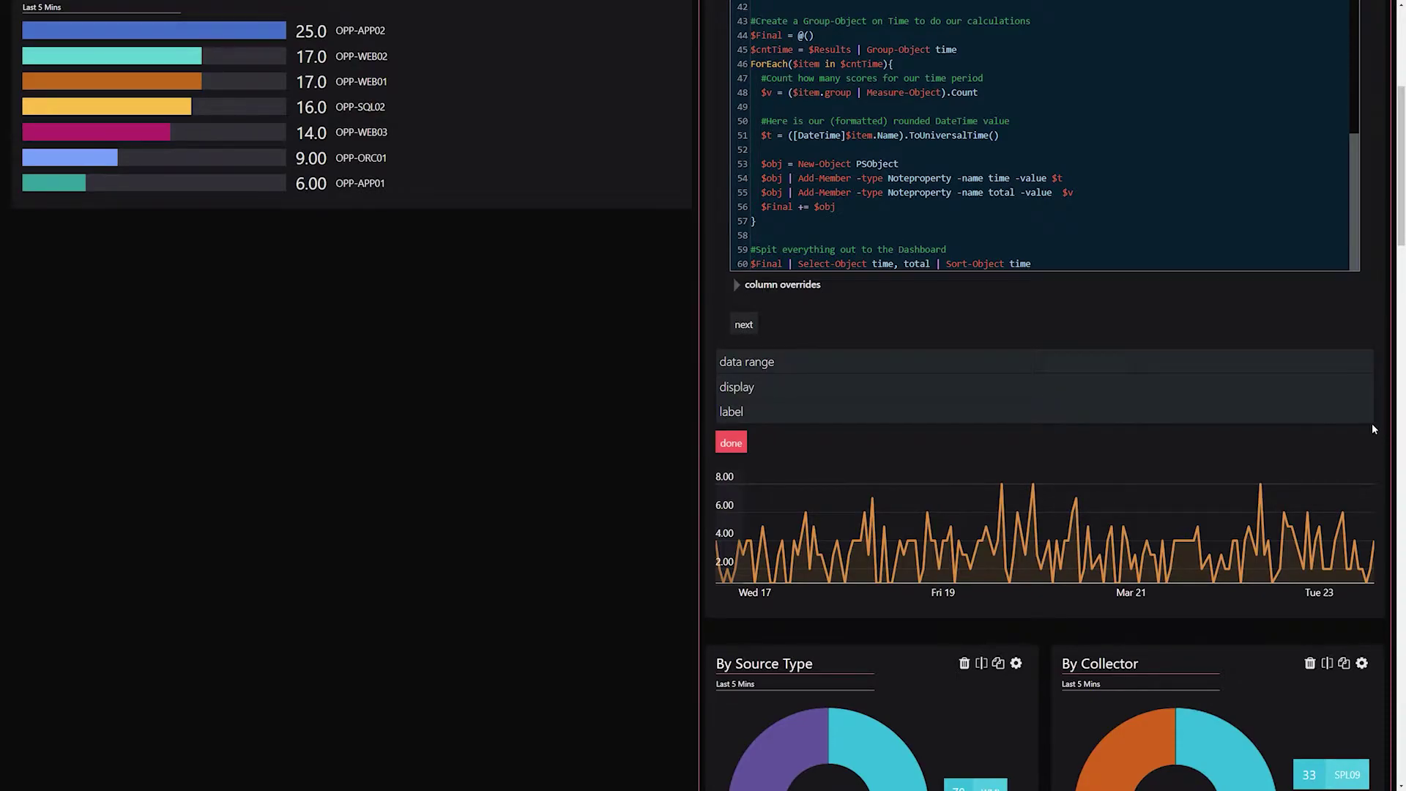
pyautogui.scroll(3, 1371, 423)
pyautogui.scroll(4, 1368, 421)
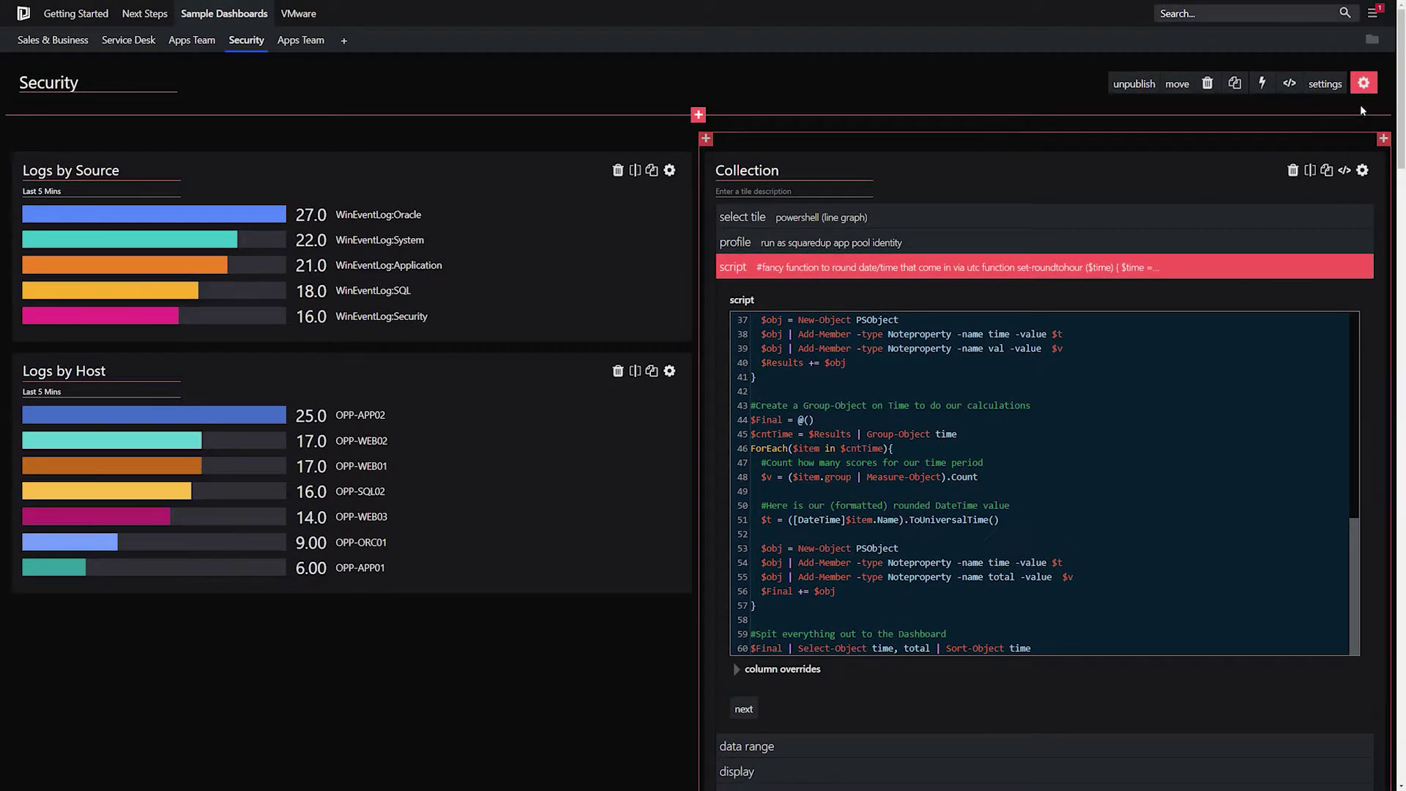
pyautogui.click(1363, 85)
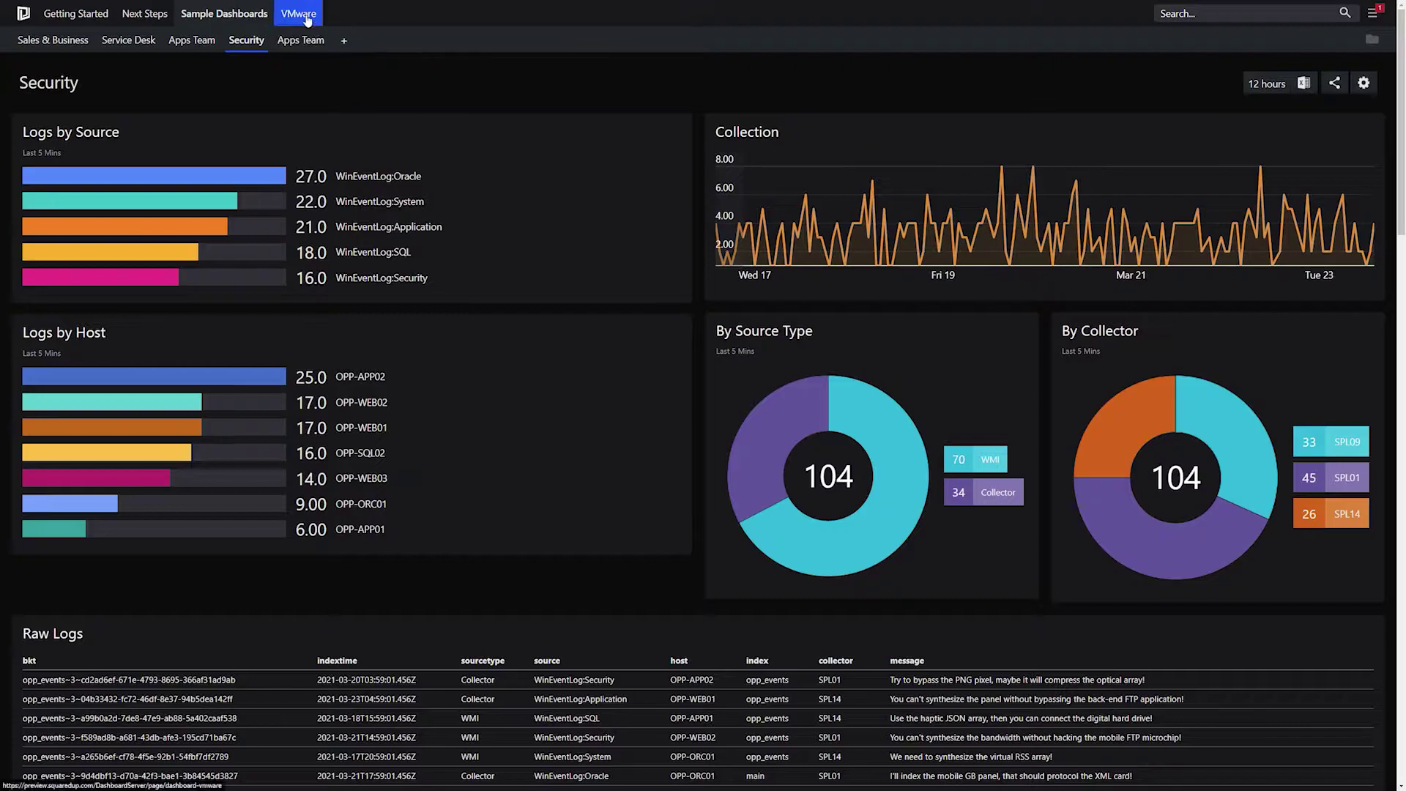
# Edit the VMware dashboard, insert a blank tile at the top and start configuring it.
pyautogui.click(299, 13)
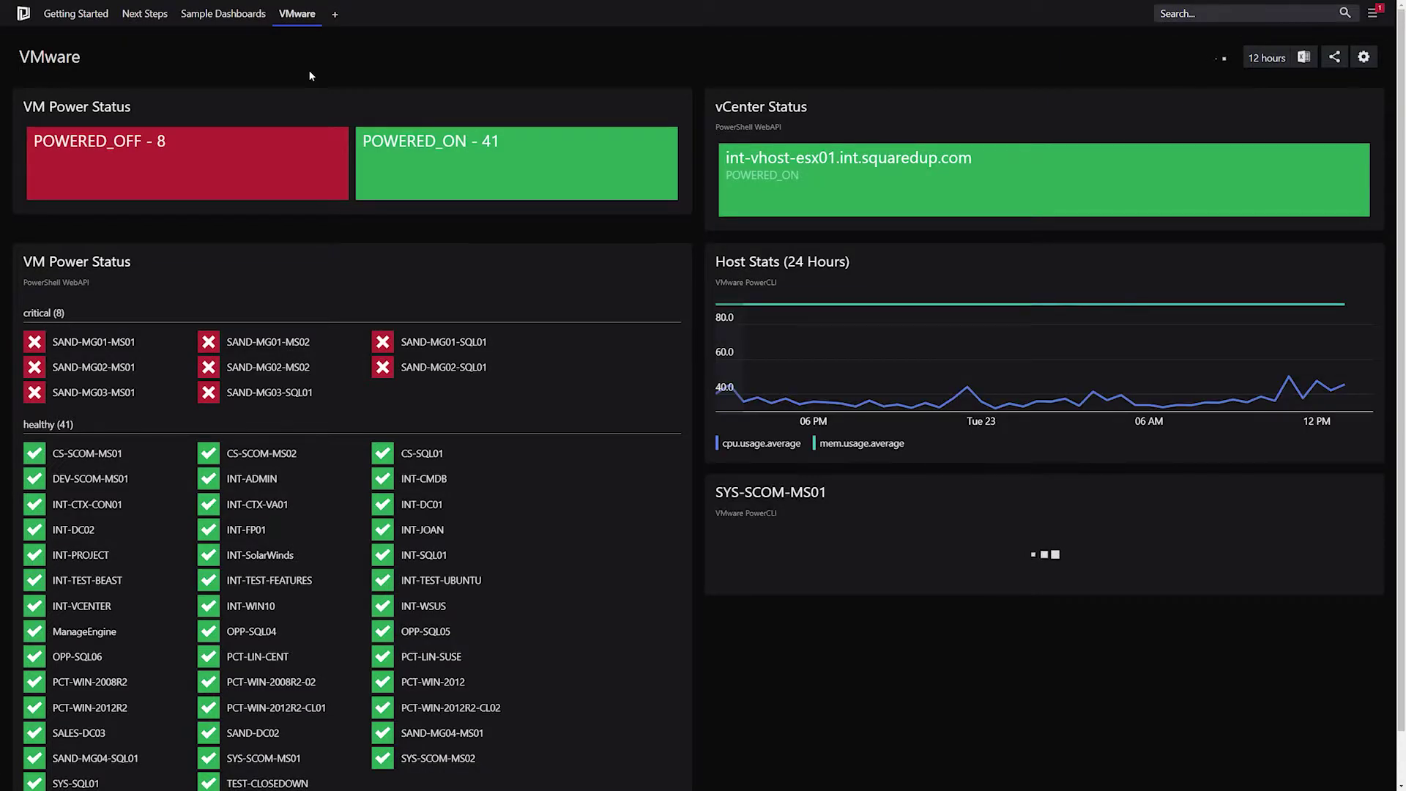
pyautogui.click(1363, 56)
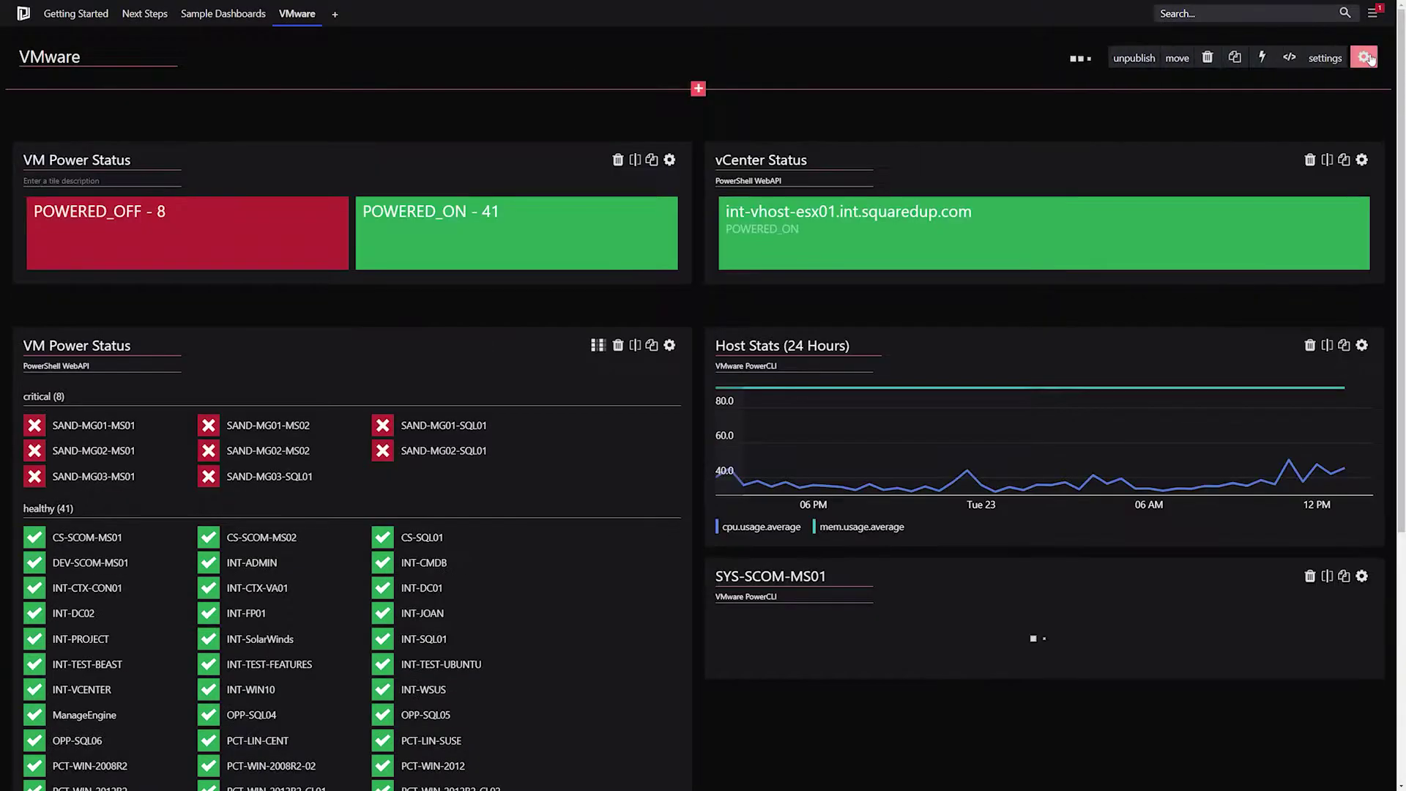
pyautogui.click(697, 88)
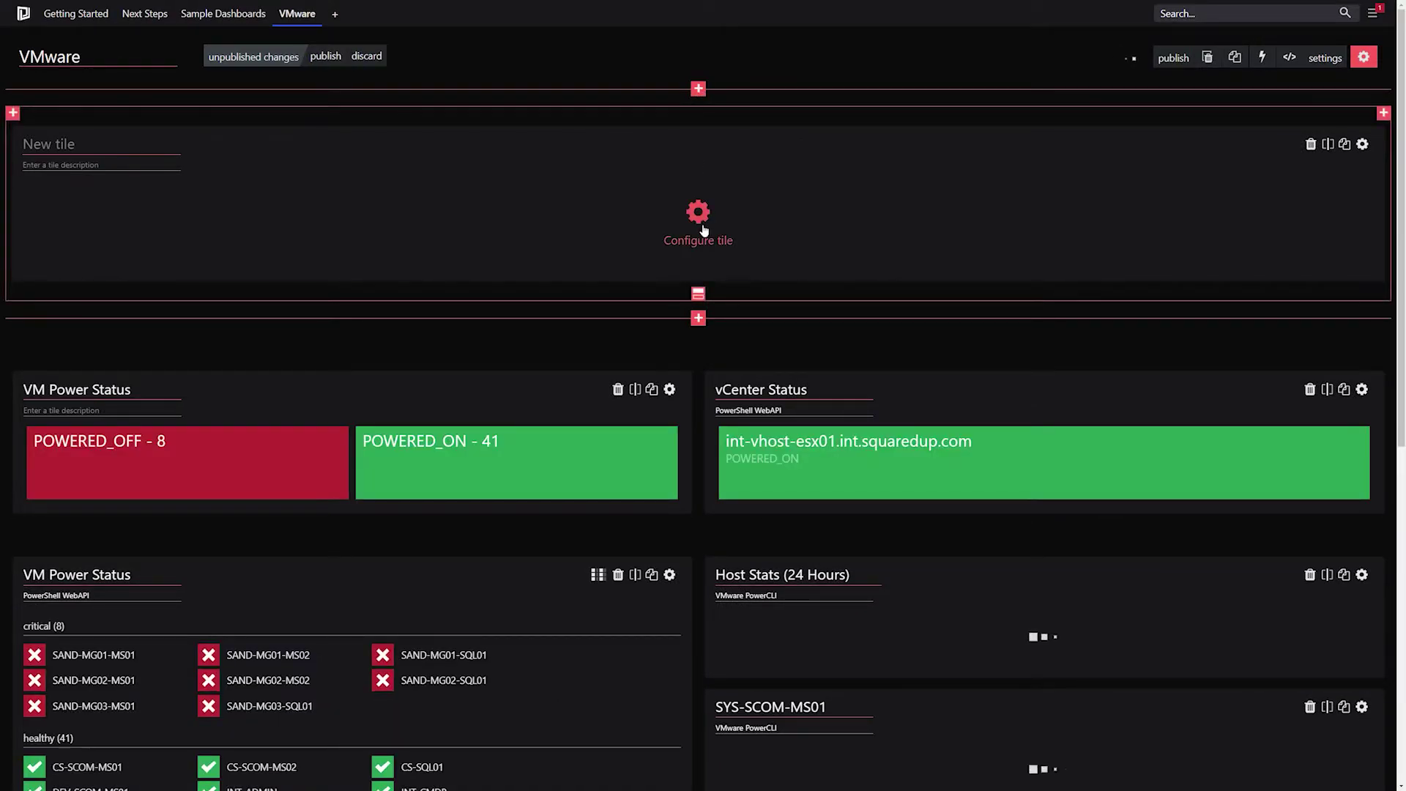
pyautogui.click(698, 213)
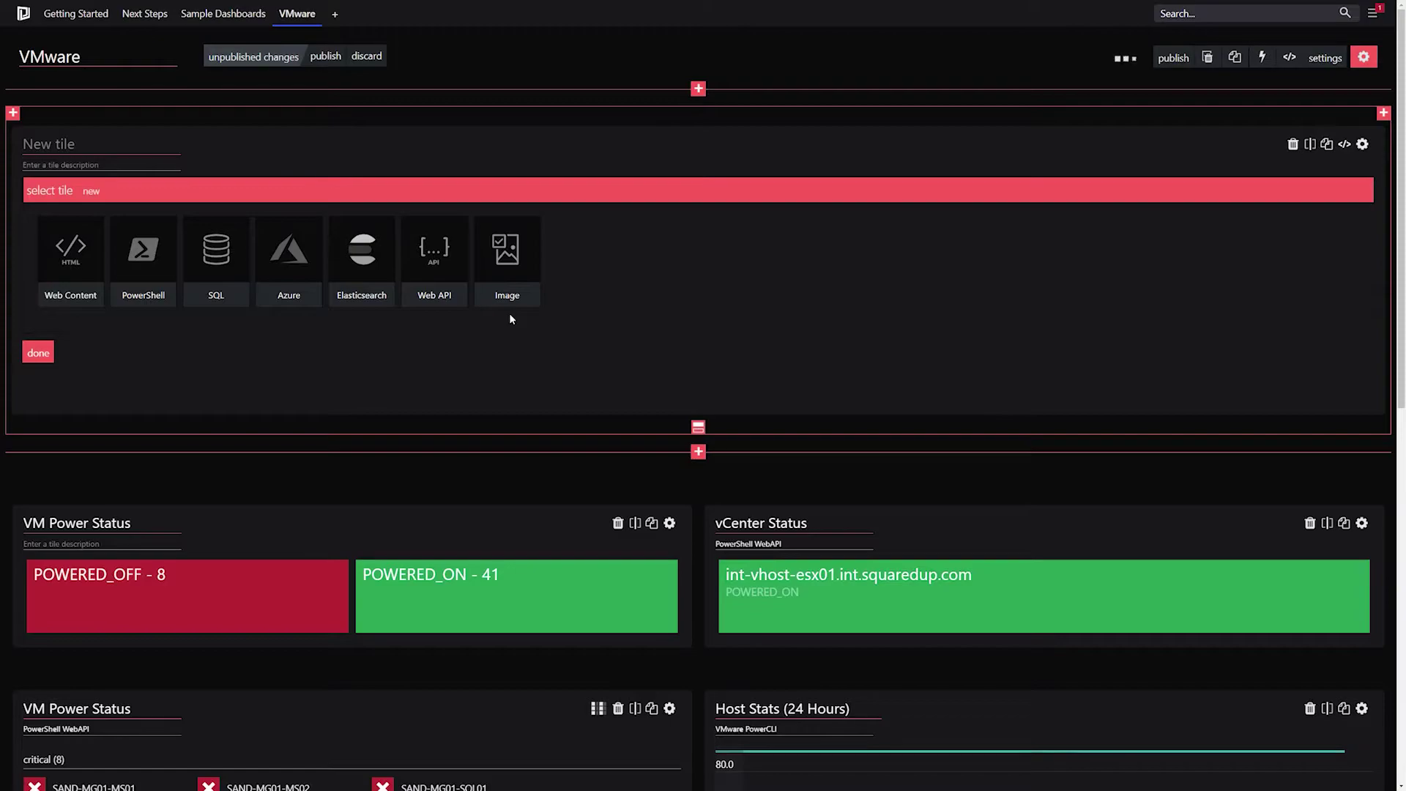
pyautogui.scroll(-1, 509, 314)
pyautogui.scroll(-3, 508, 313)
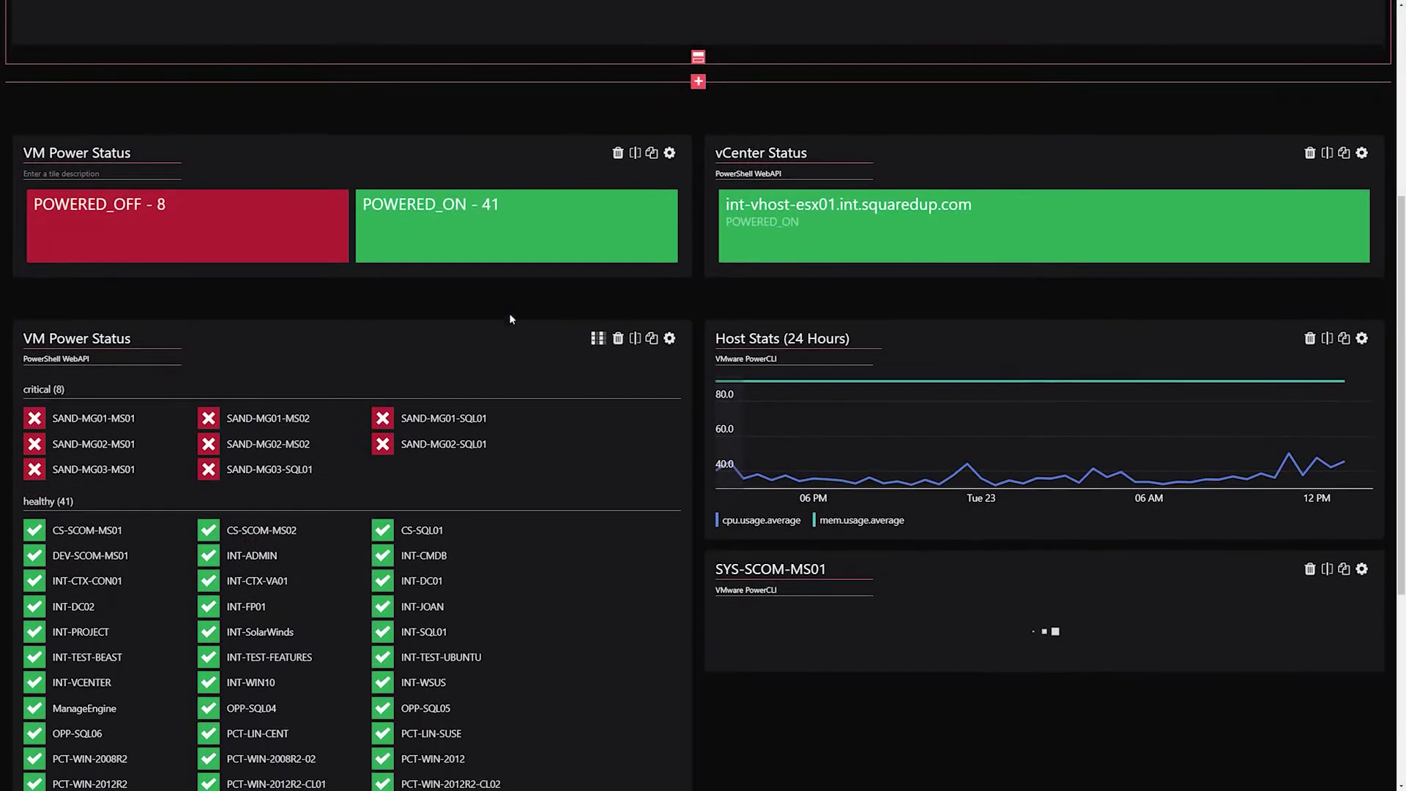
# Review the PowerShell scripts behind the VM Power Status and Host Stats tiles.
pyautogui.click(670, 85)
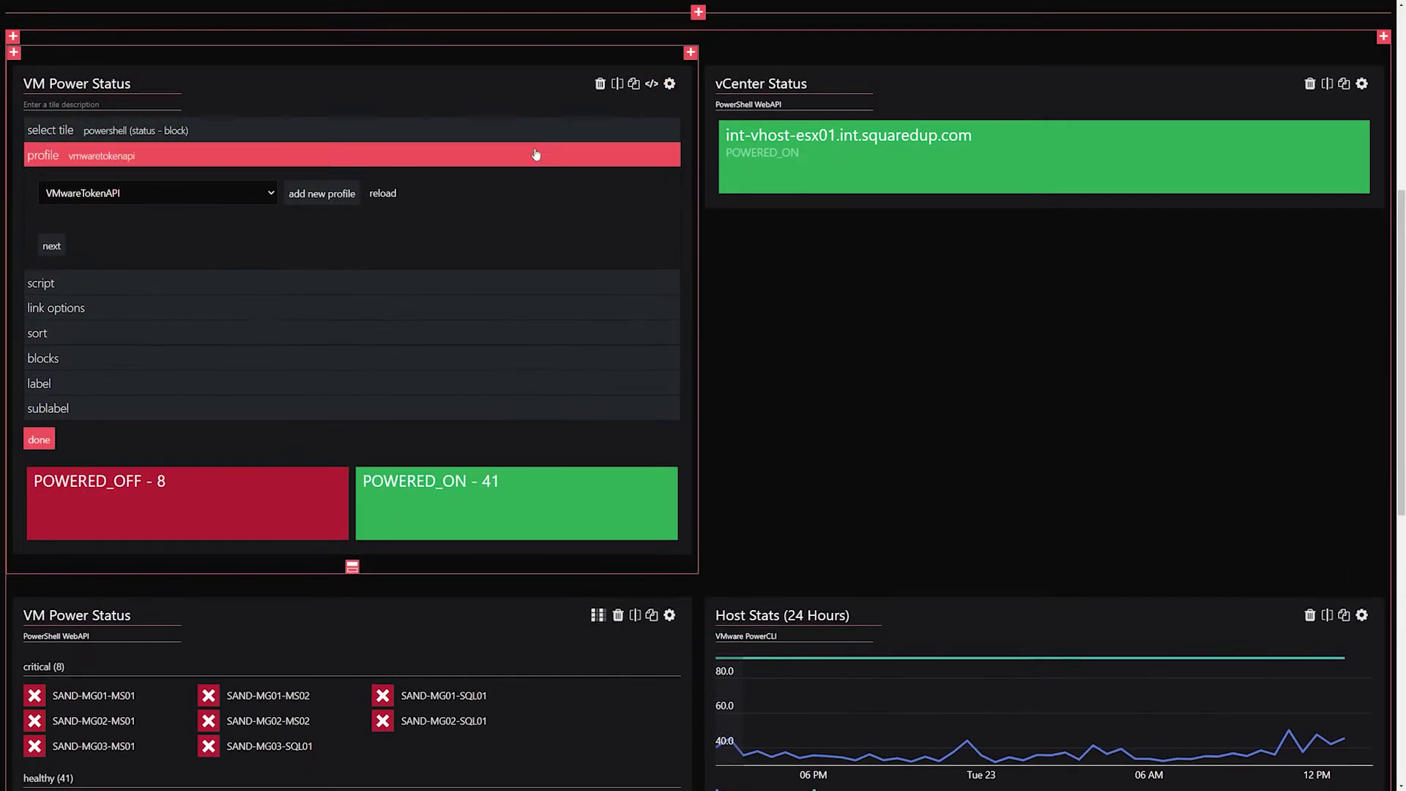
pyautogui.click(116, 286)
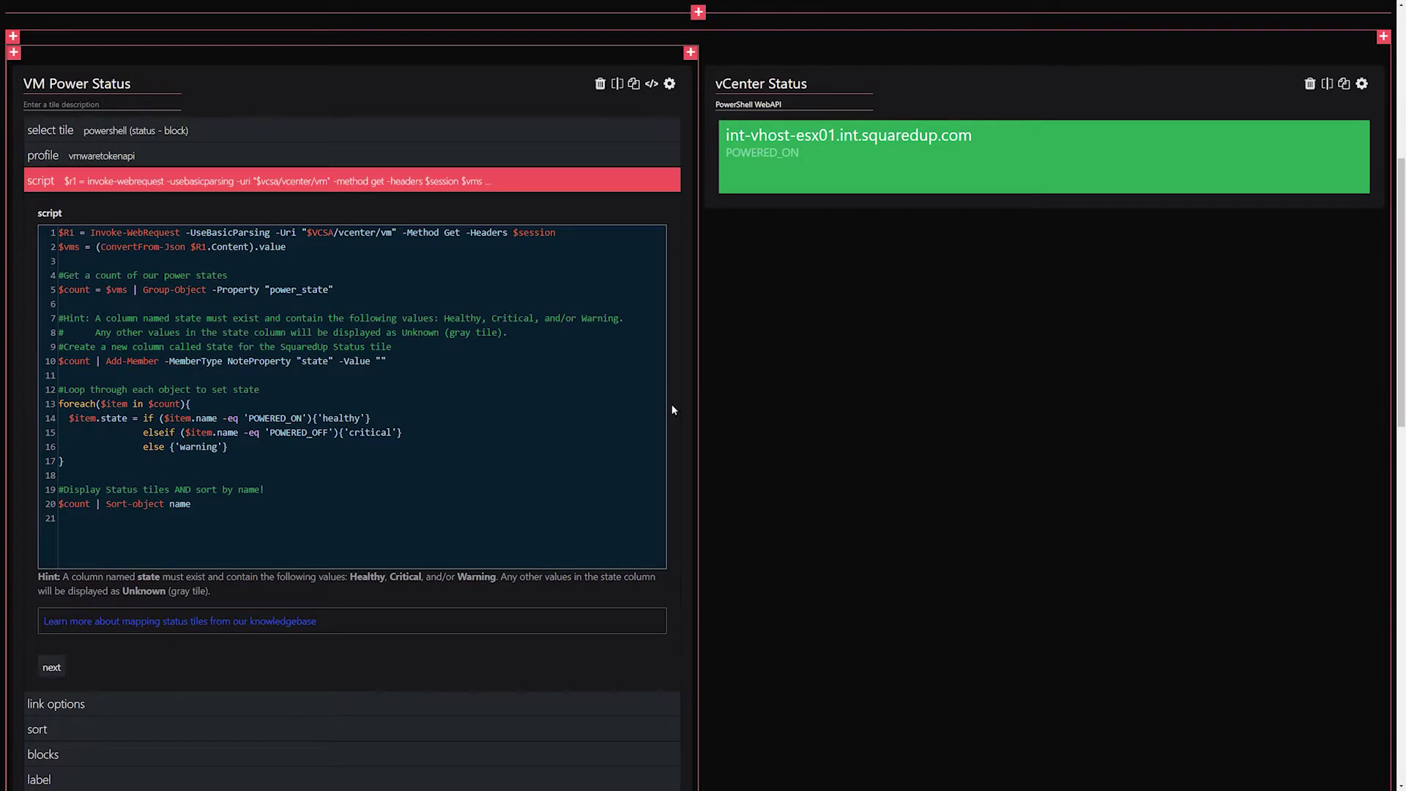
pyautogui.scroll(-2, 671, 402)
pyautogui.scroll(-3, 672, 404)
pyautogui.scroll(-1, 671, 403)
pyautogui.scroll(-1, 670, 403)
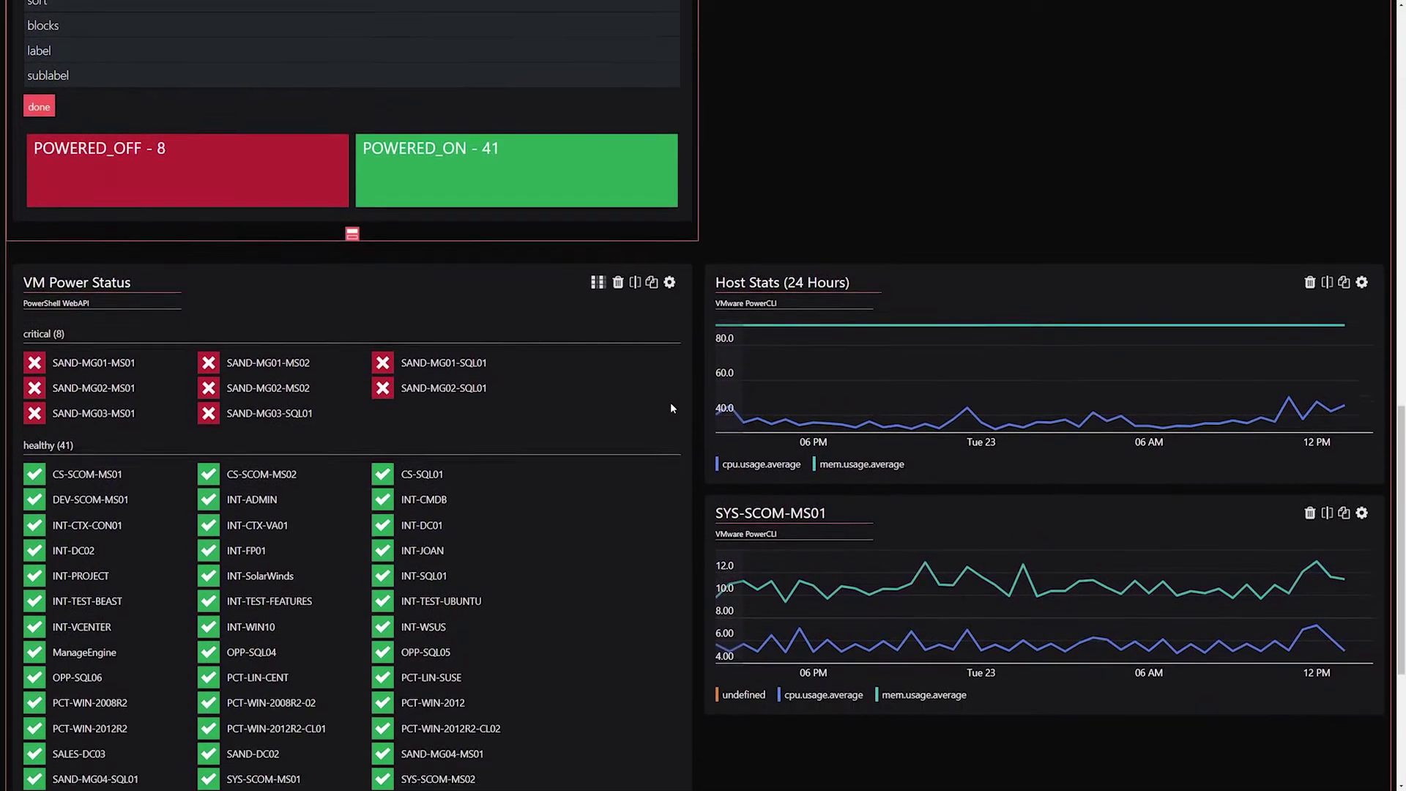
pyautogui.scroll(-2, 670, 402)
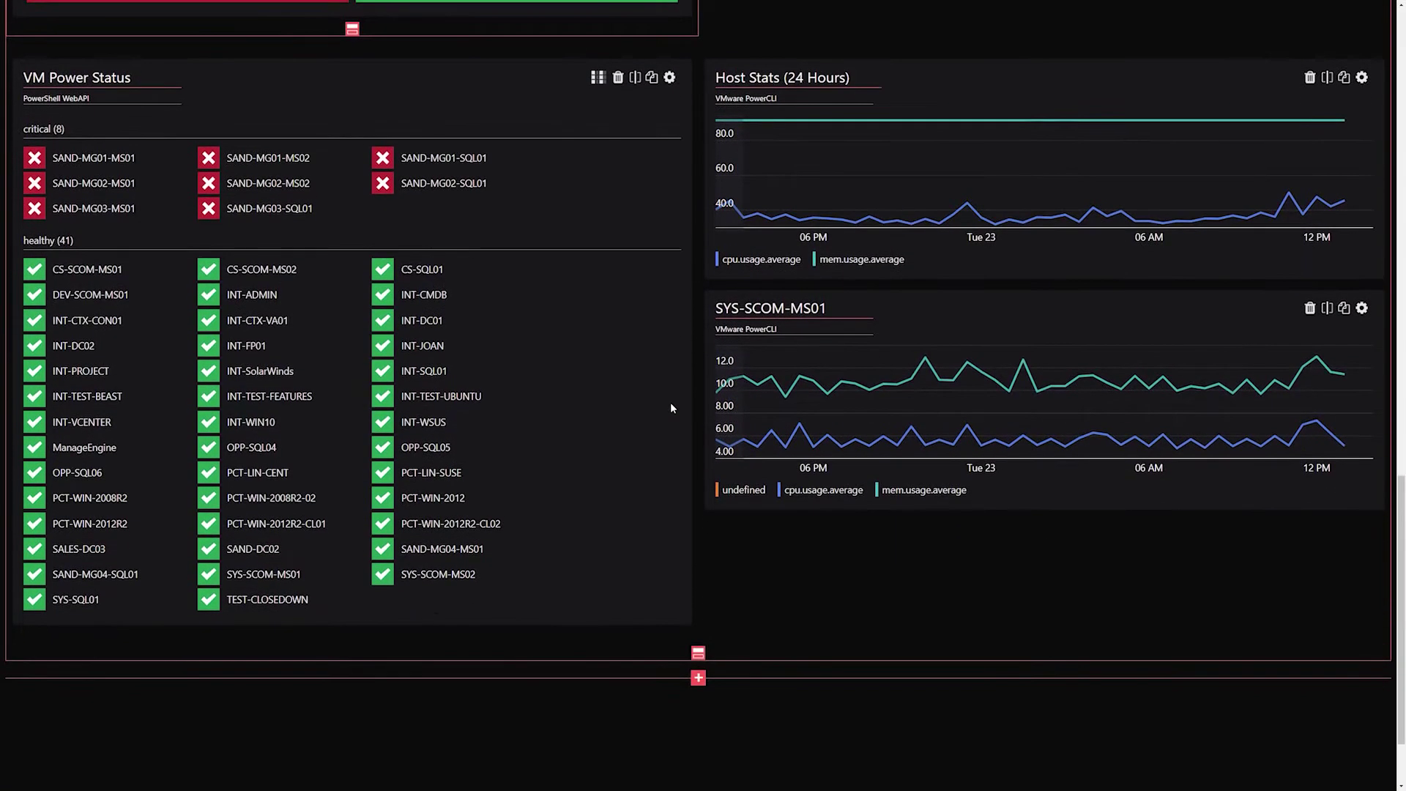
pyautogui.click(1363, 78)
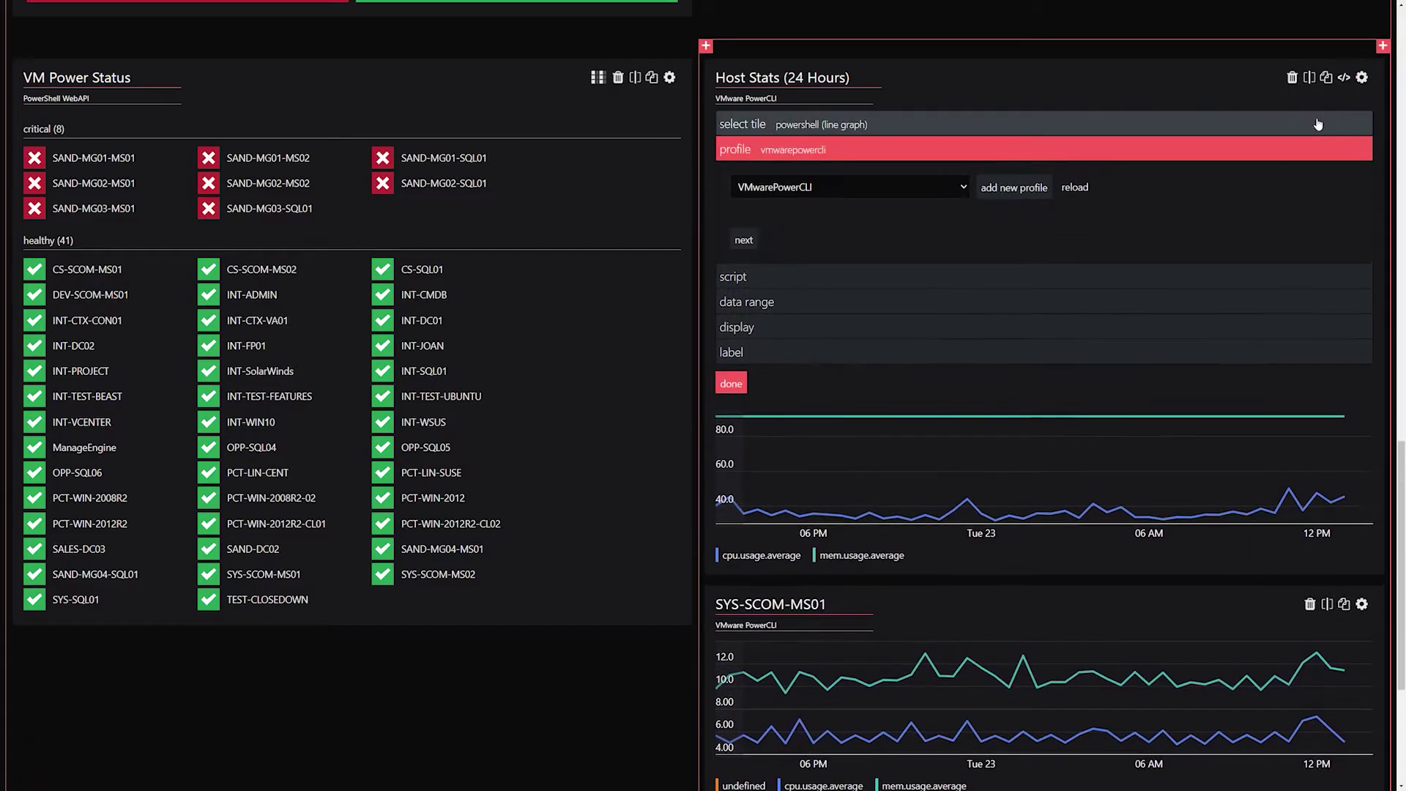
pyautogui.click(798, 287)
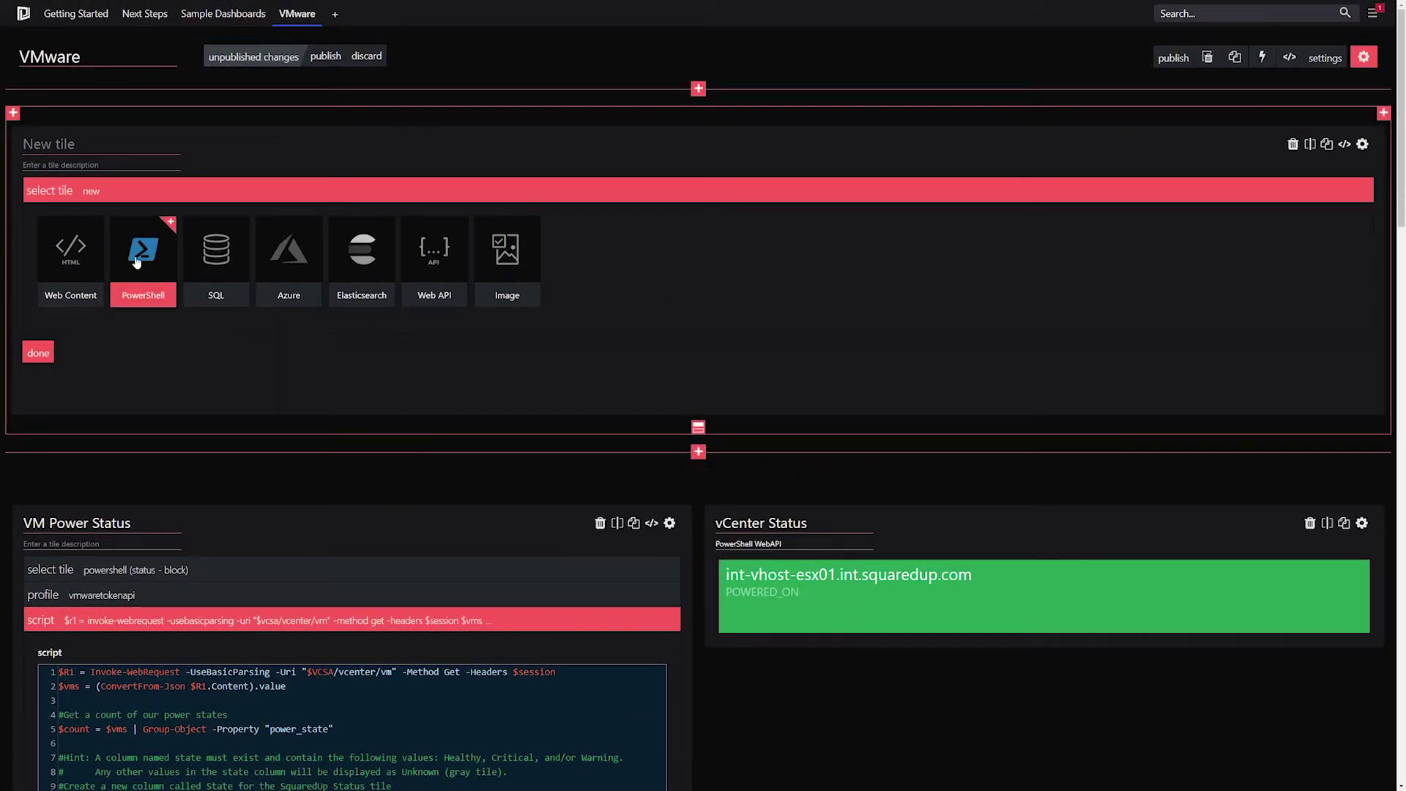
# Make the new tile a PowerShell (Grid) tile and expand its empty script section.
pyautogui.click(133, 262)
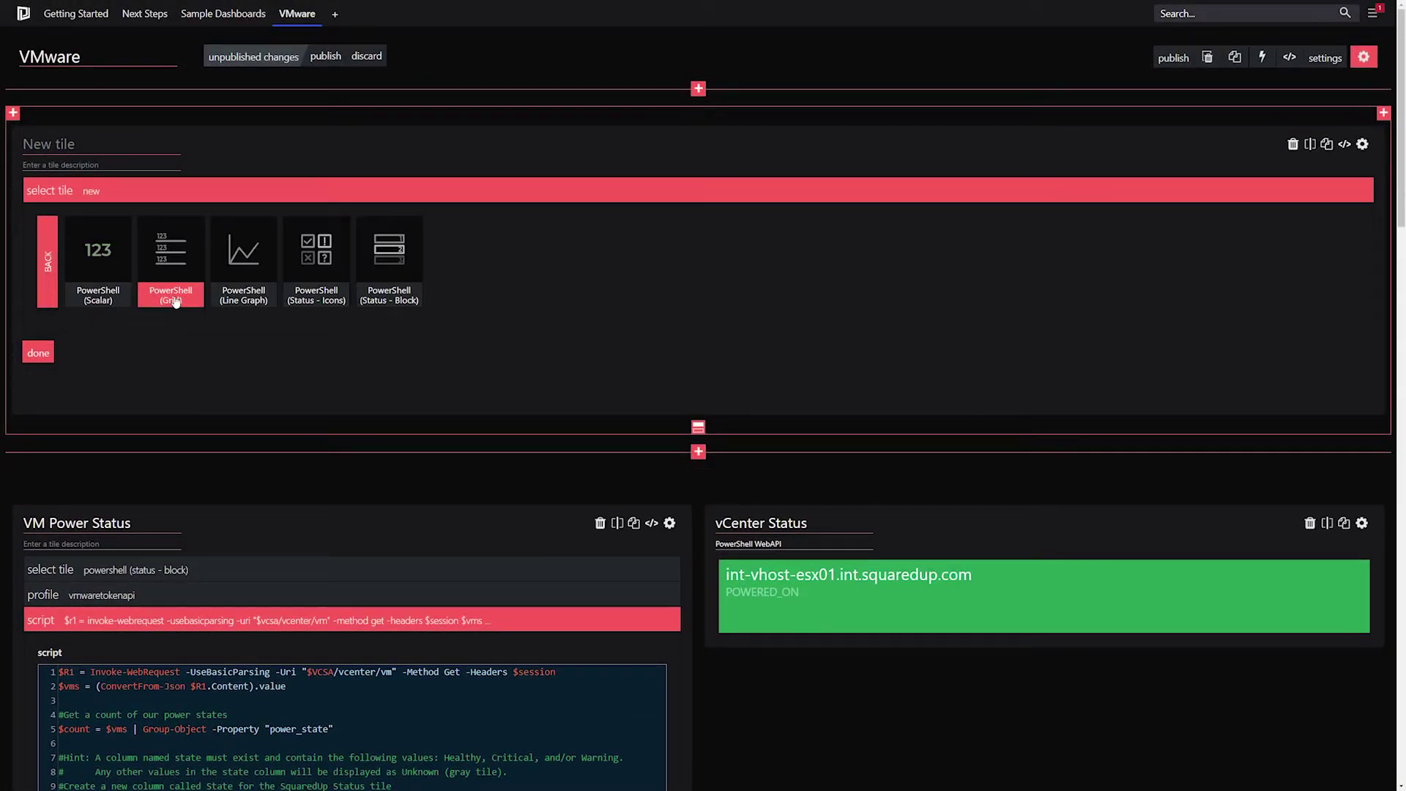
pyautogui.click(170, 291)
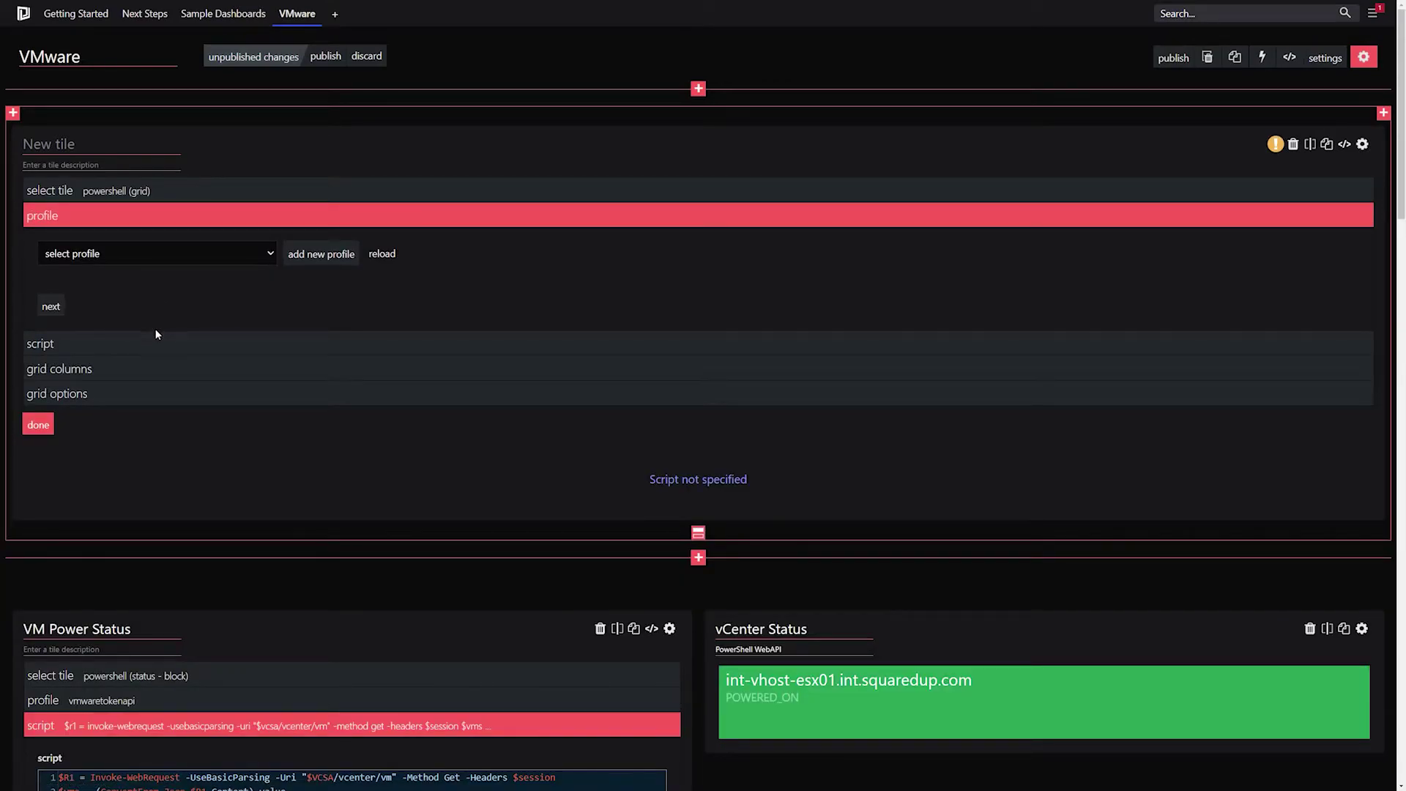
pyautogui.click(158, 343)
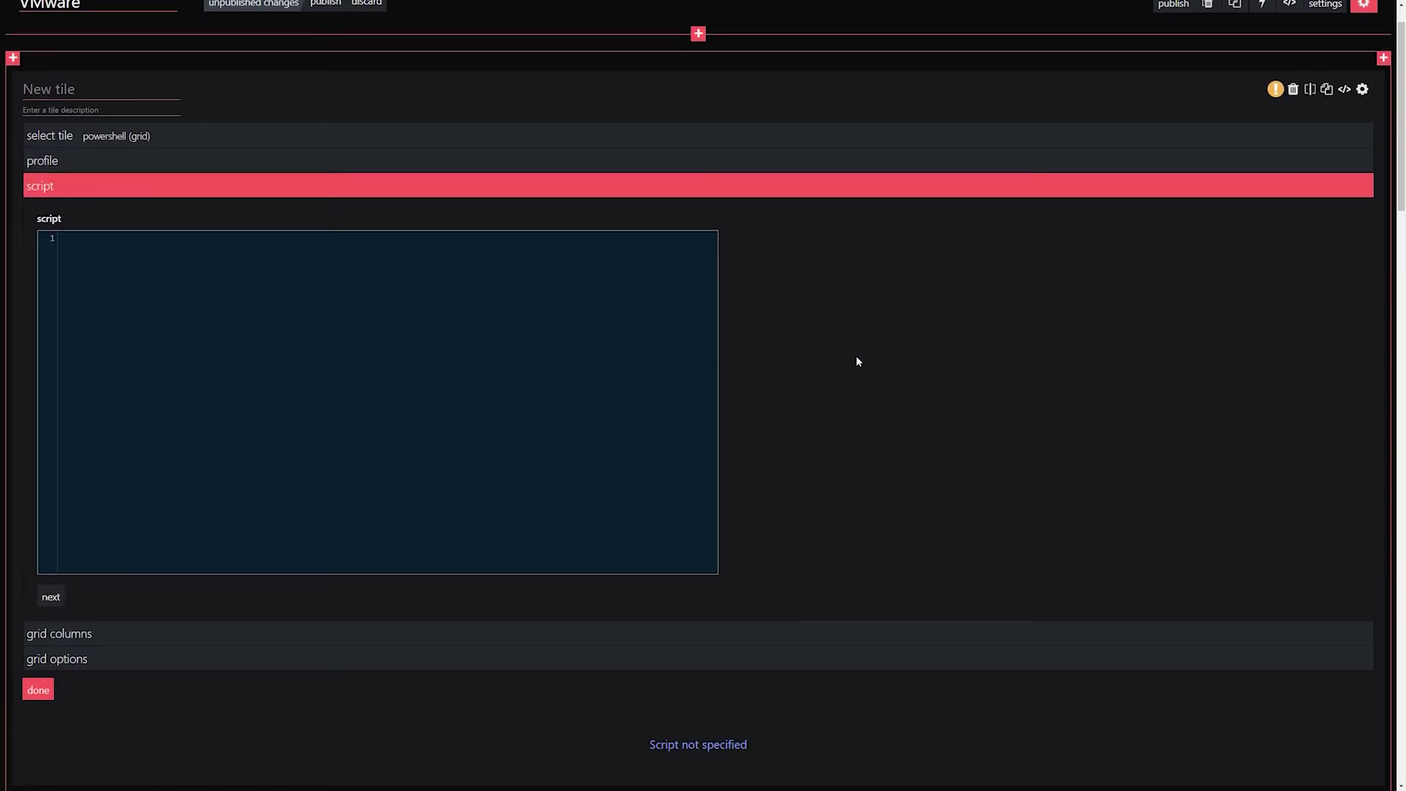
pyautogui.scroll(1, 858, 360)
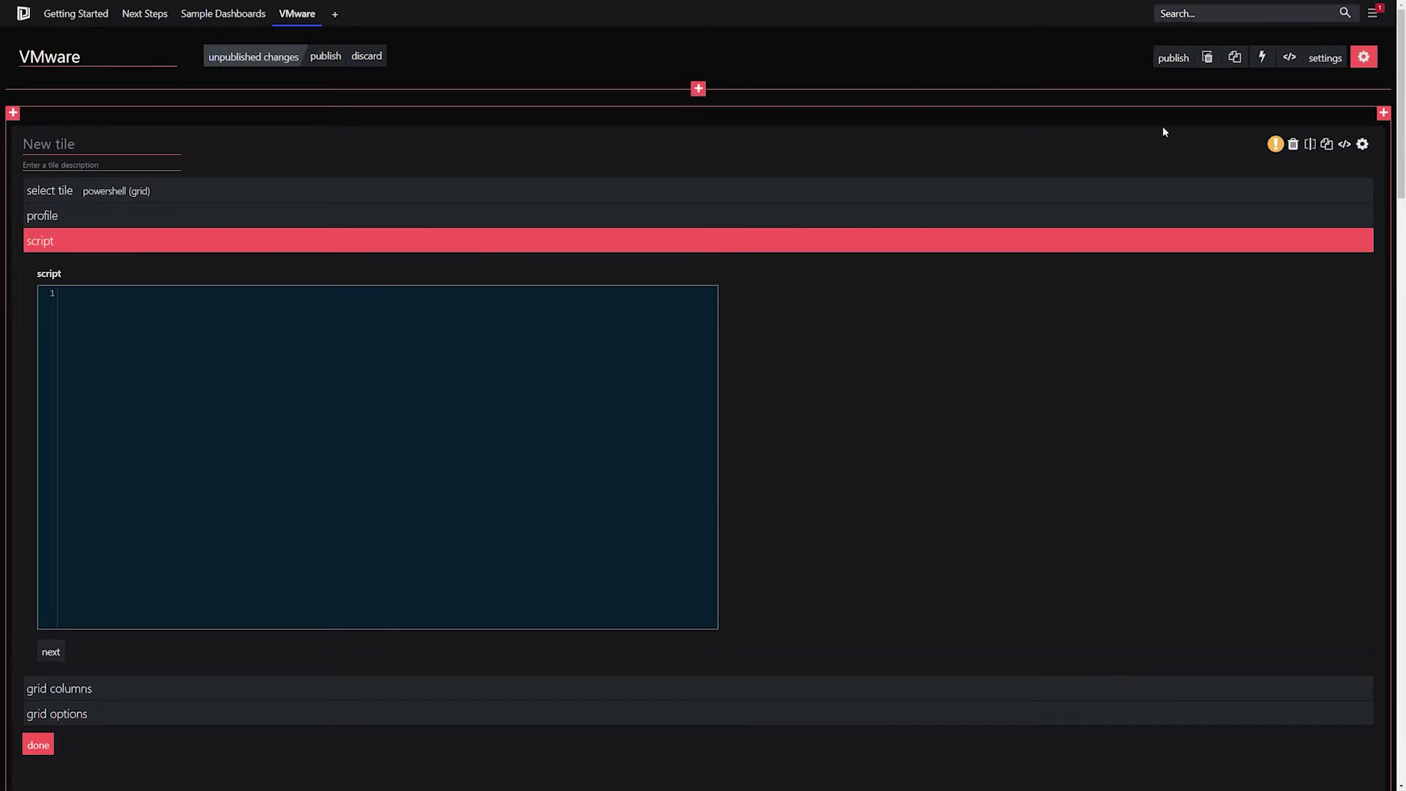
pyautogui.click(1373, 15)
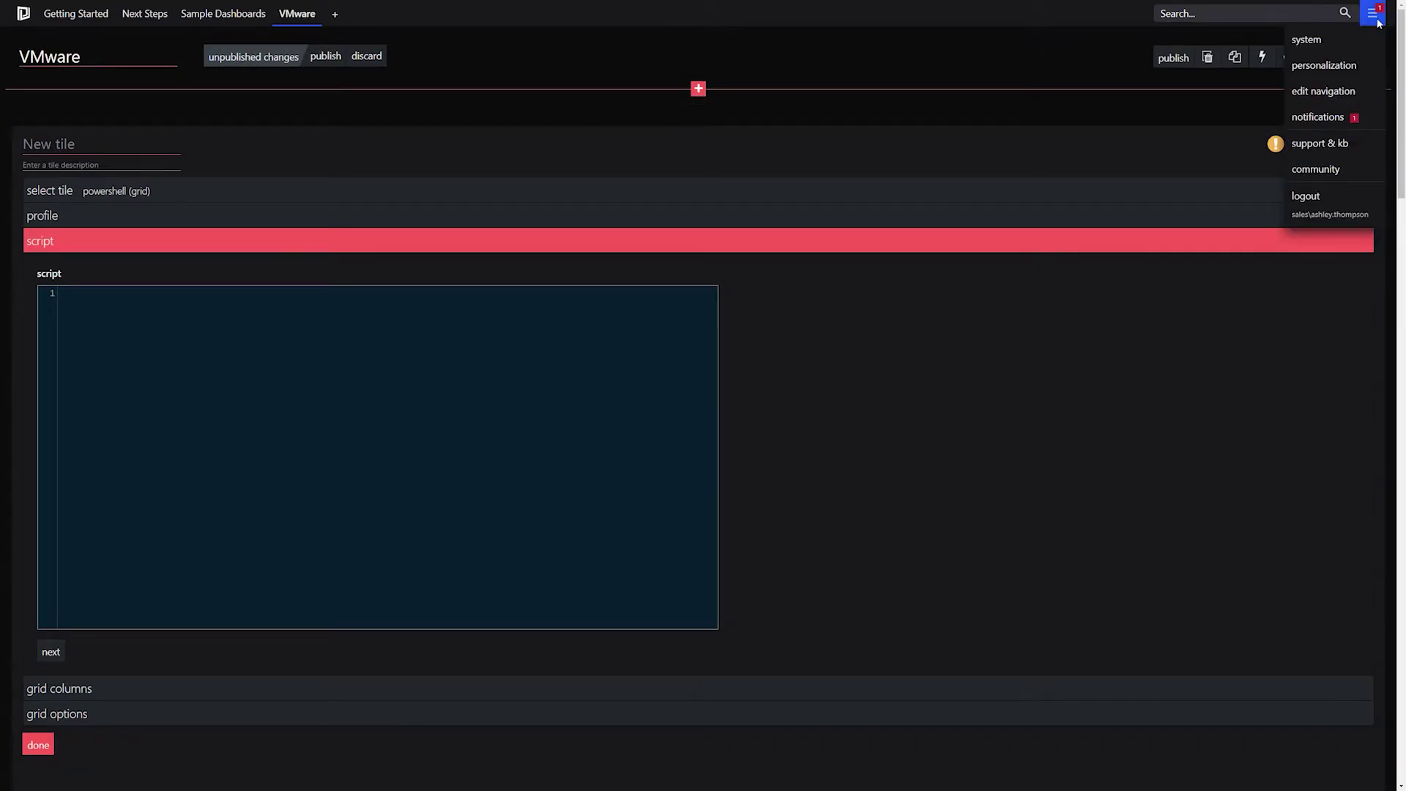
# Inspect the VMwarePowerCLI, VMwareTokenAPI and SquaredUpSCOMLog scripts in System's PowerShell profiles.
pyautogui.click(1340, 39)
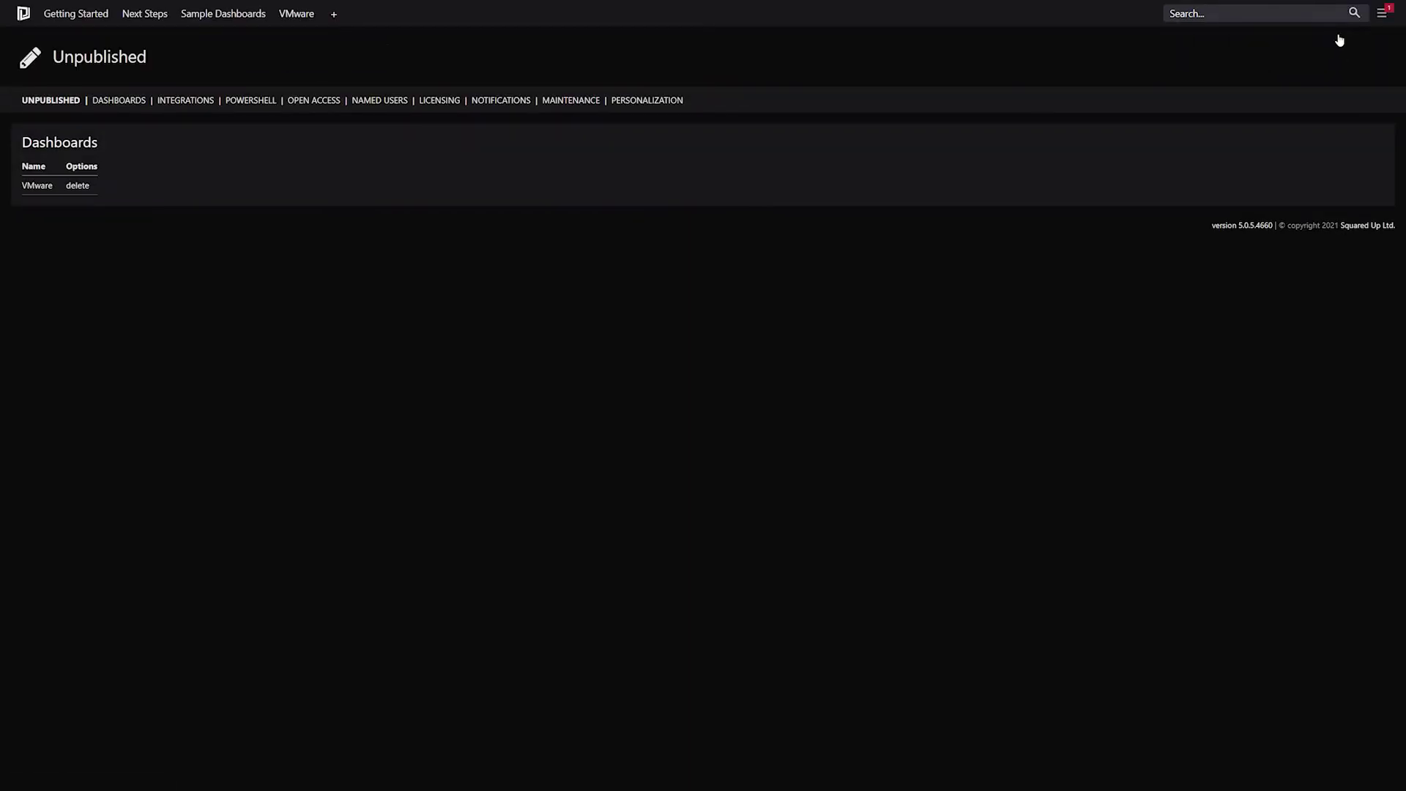
pyautogui.click(246, 102)
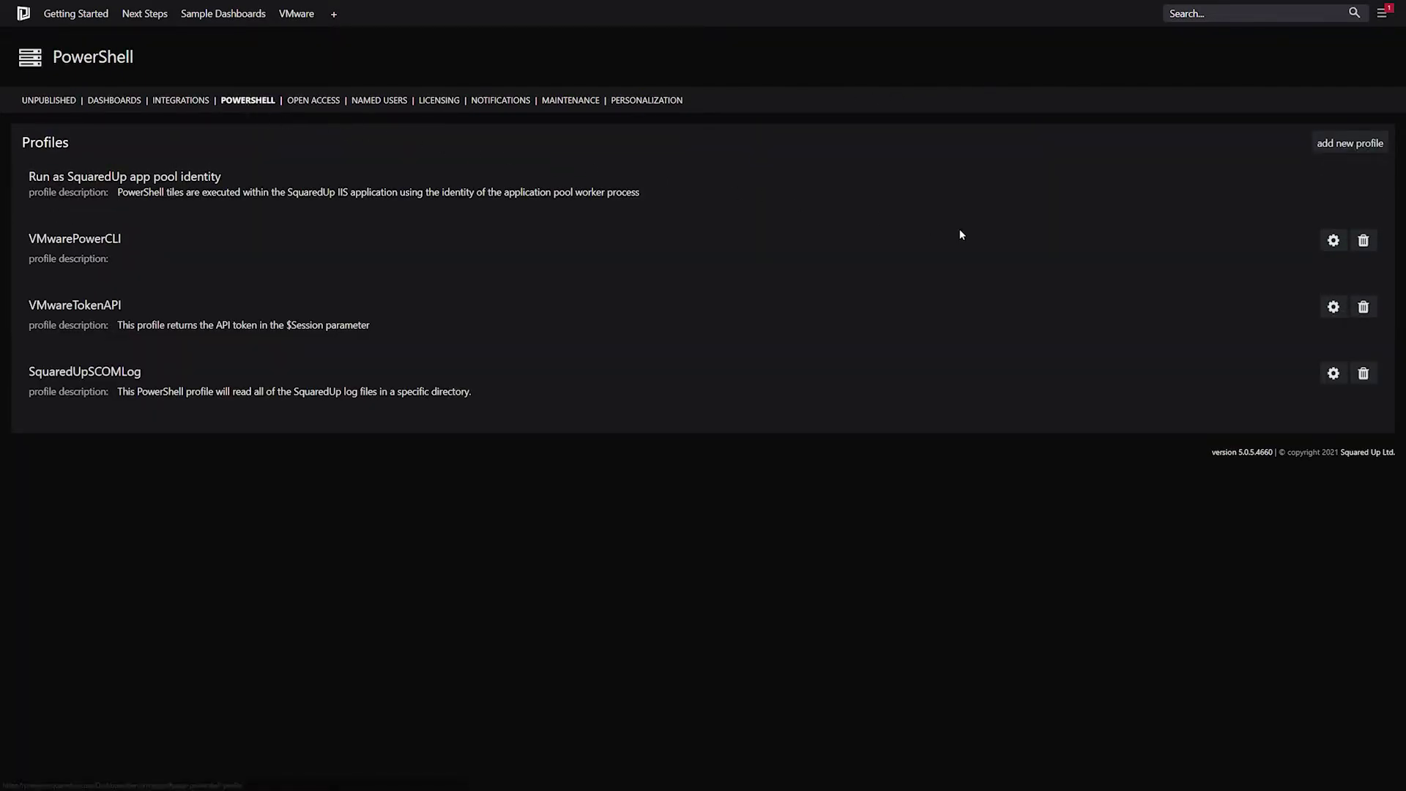
pyautogui.click(1333, 241)
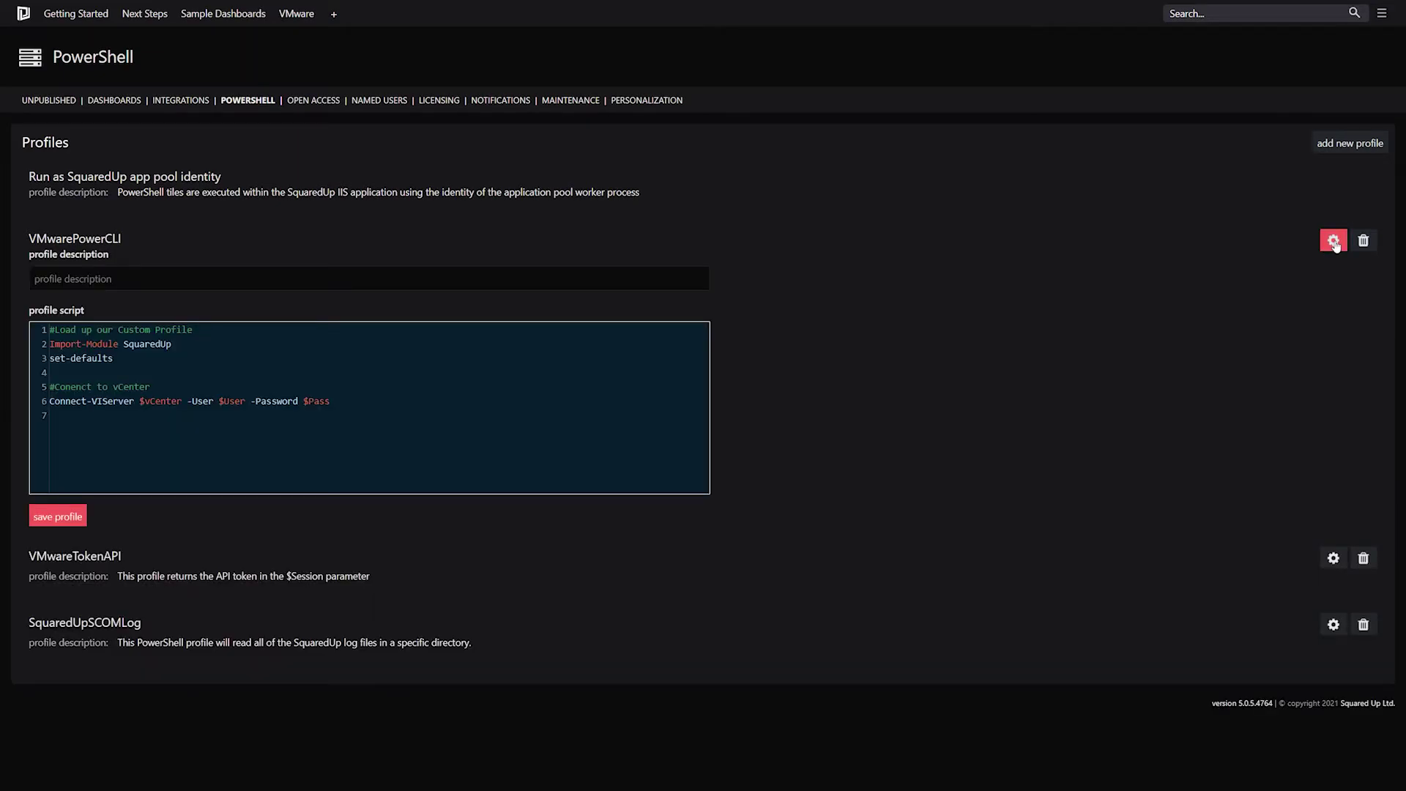
pyautogui.click(1334, 558)
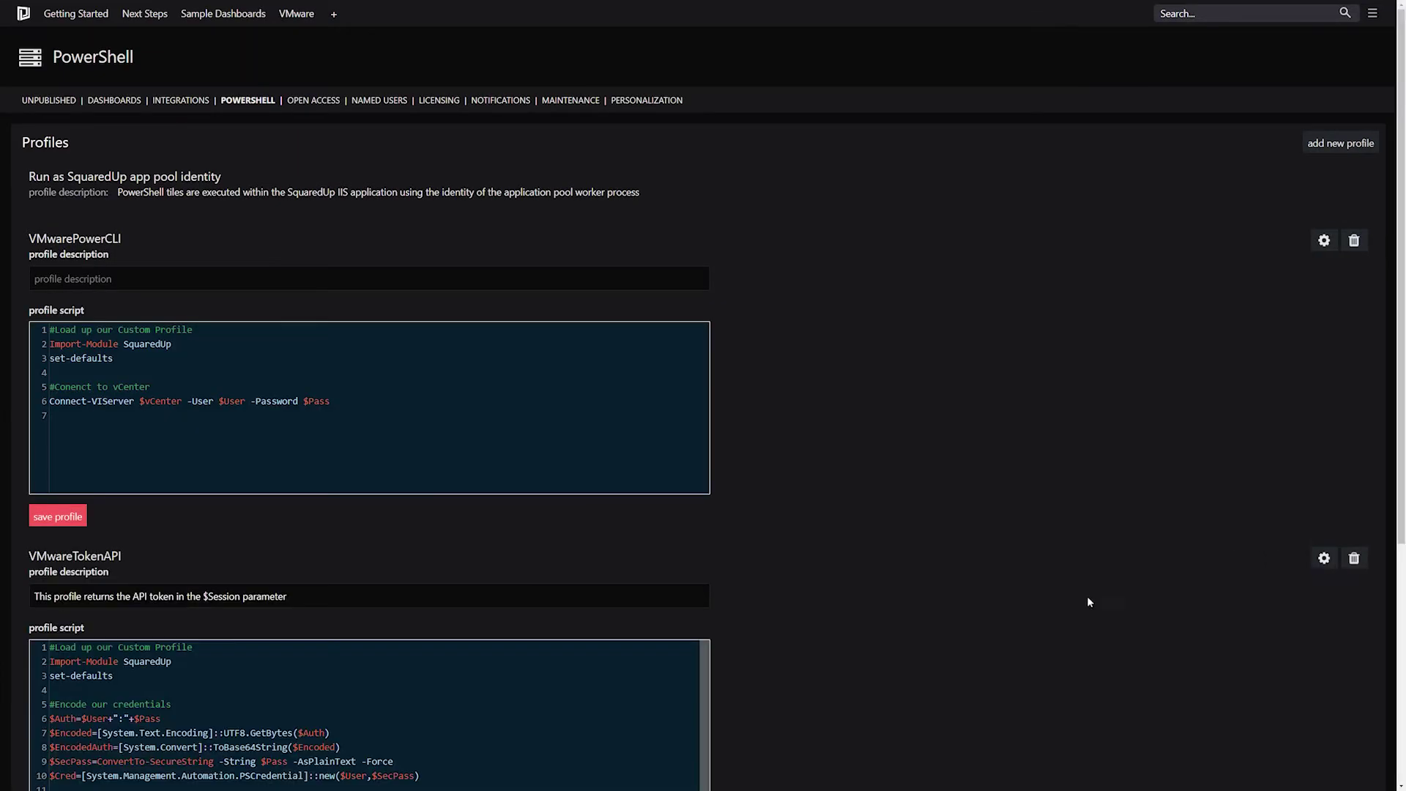
pyautogui.scroll(-3, 1088, 602)
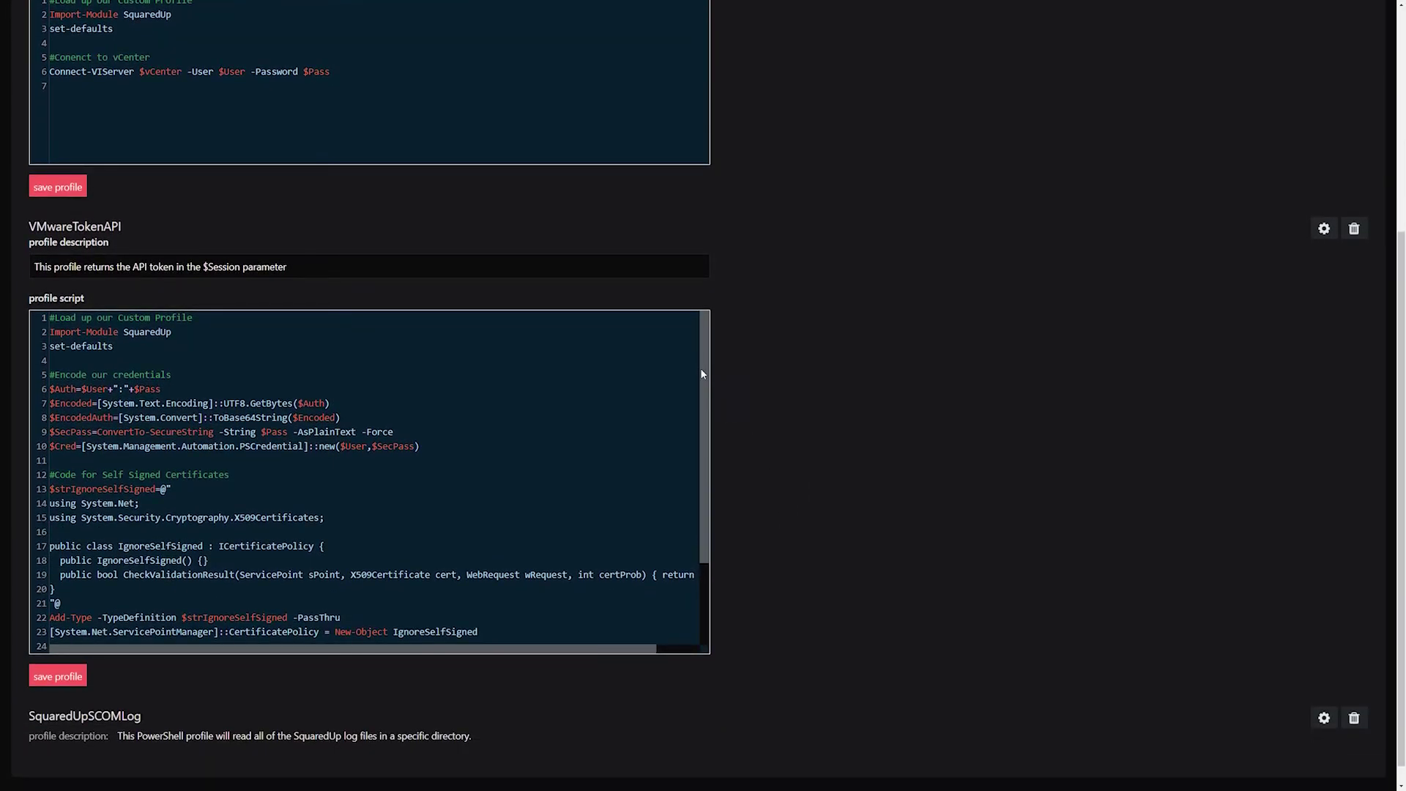
pyautogui.moveTo(702, 375); pyautogui.dragTo(705, 484)
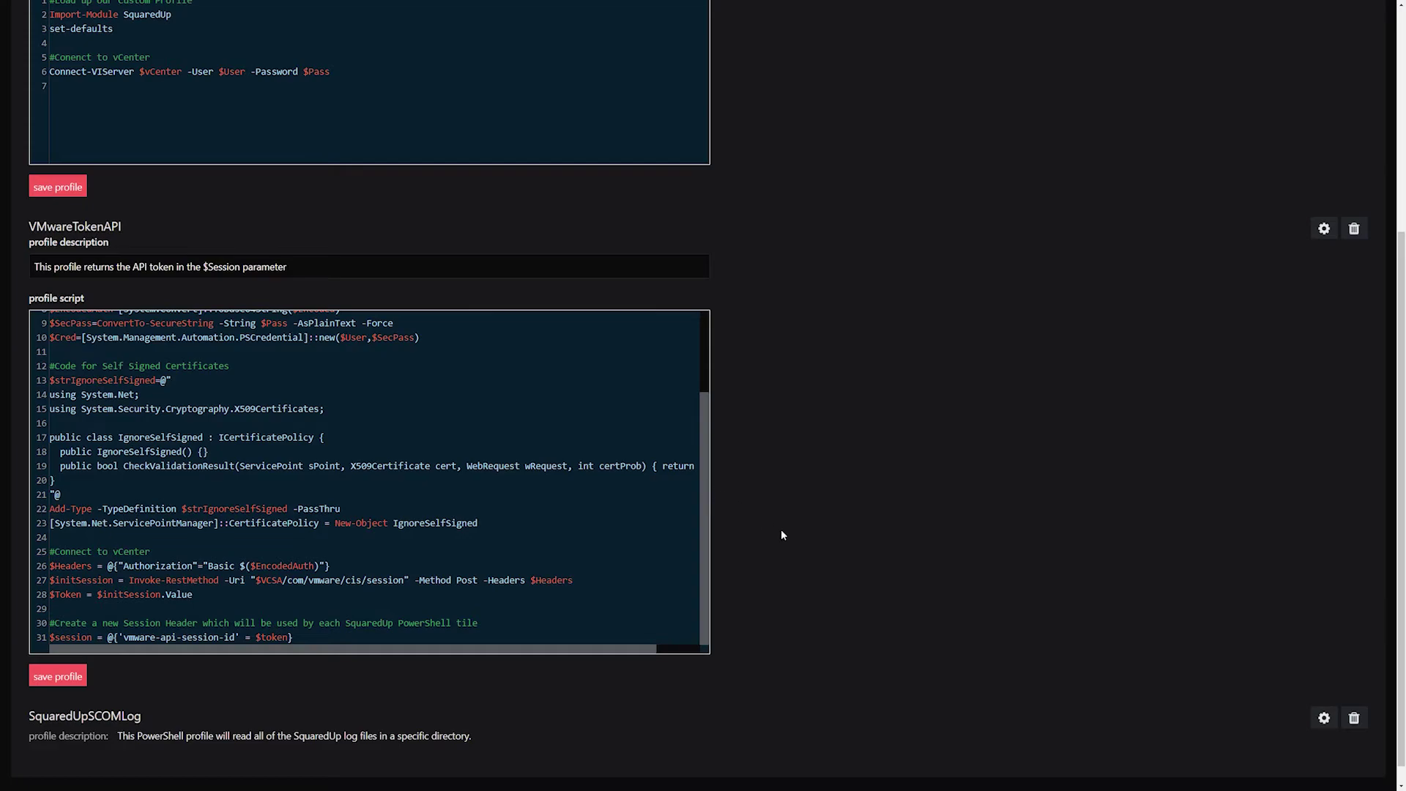
pyautogui.scroll(-1, 781, 535)
pyautogui.click(1324, 697)
pyautogui.scroll(-4, 848, 682)
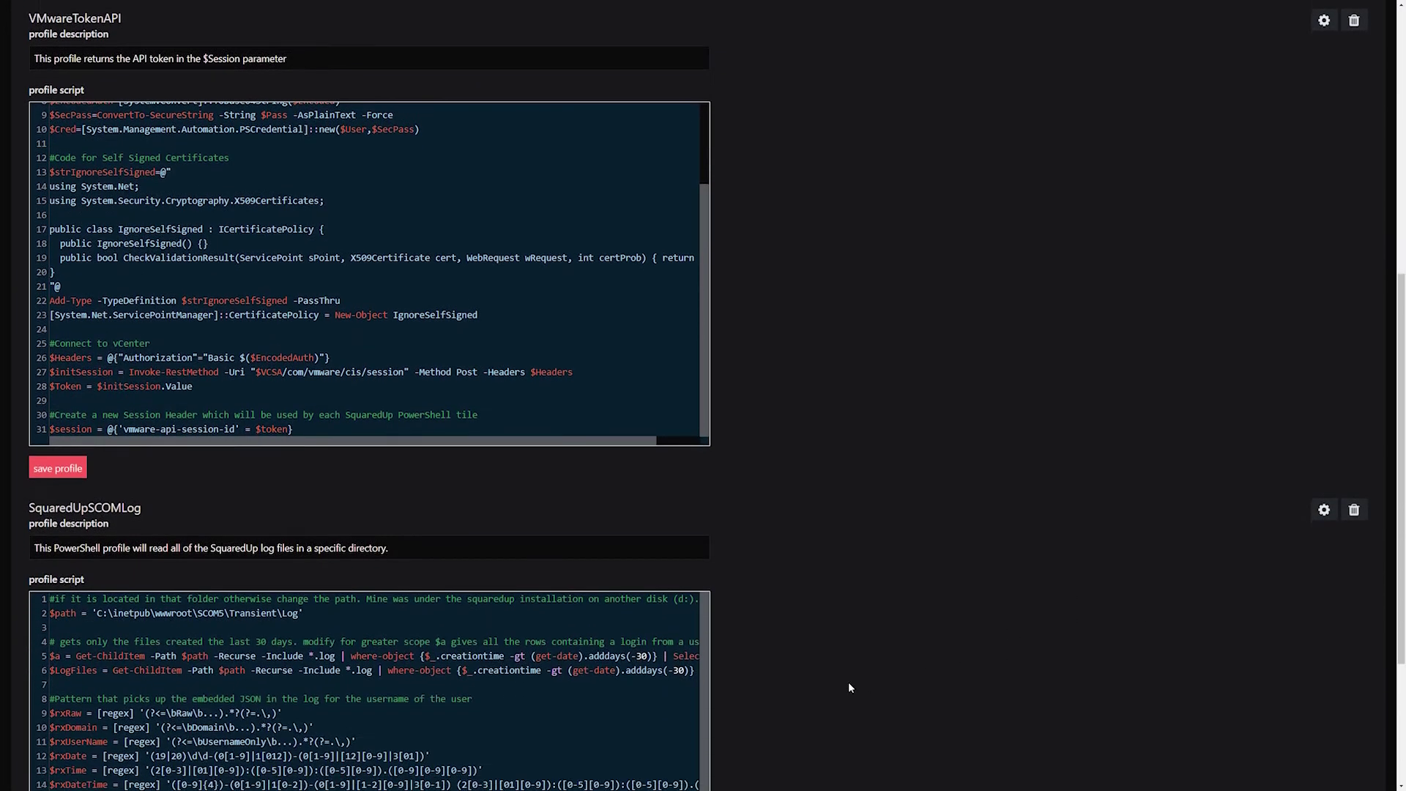
pyautogui.moveTo(708, 455); pyautogui.dragTo(721, 519)
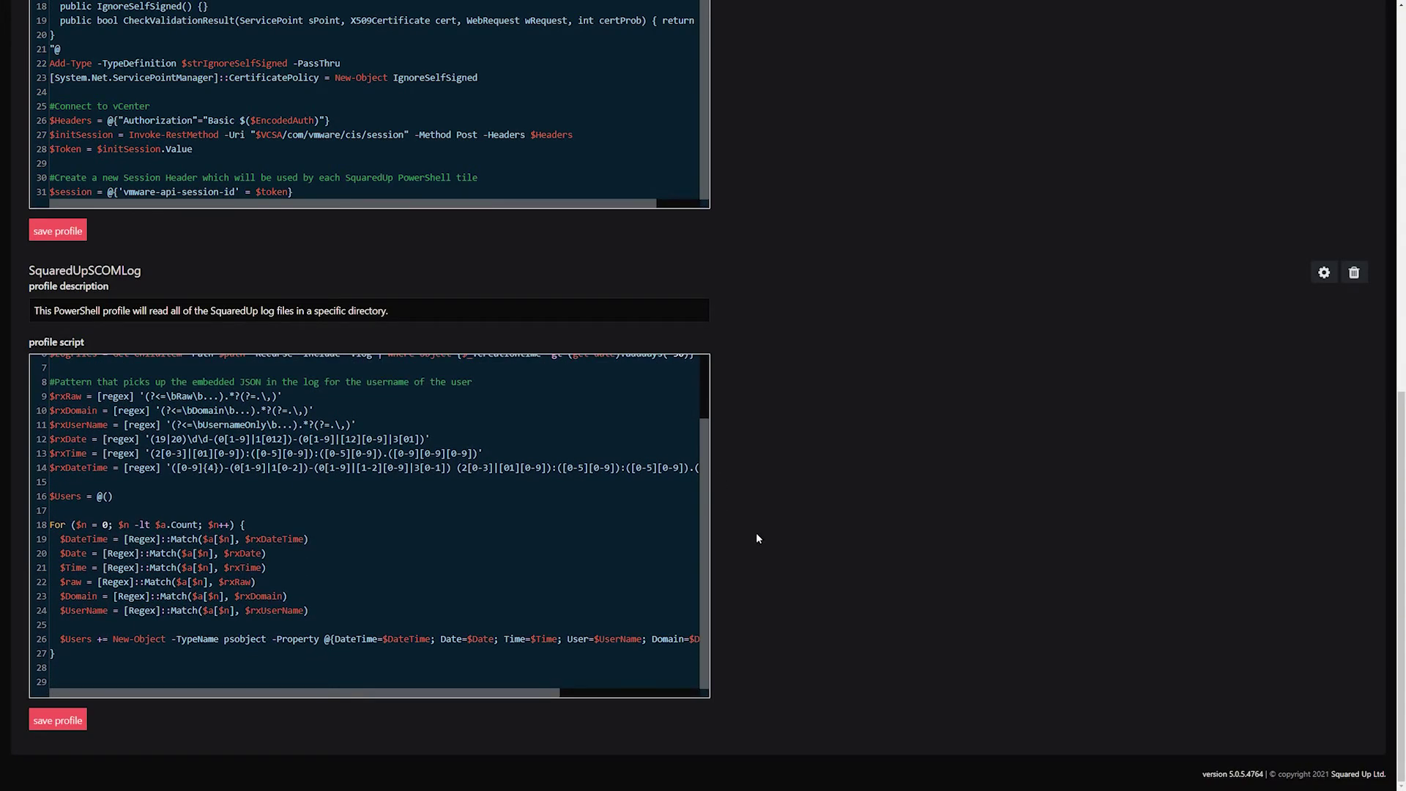
pyautogui.scroll(7, 755, 538)
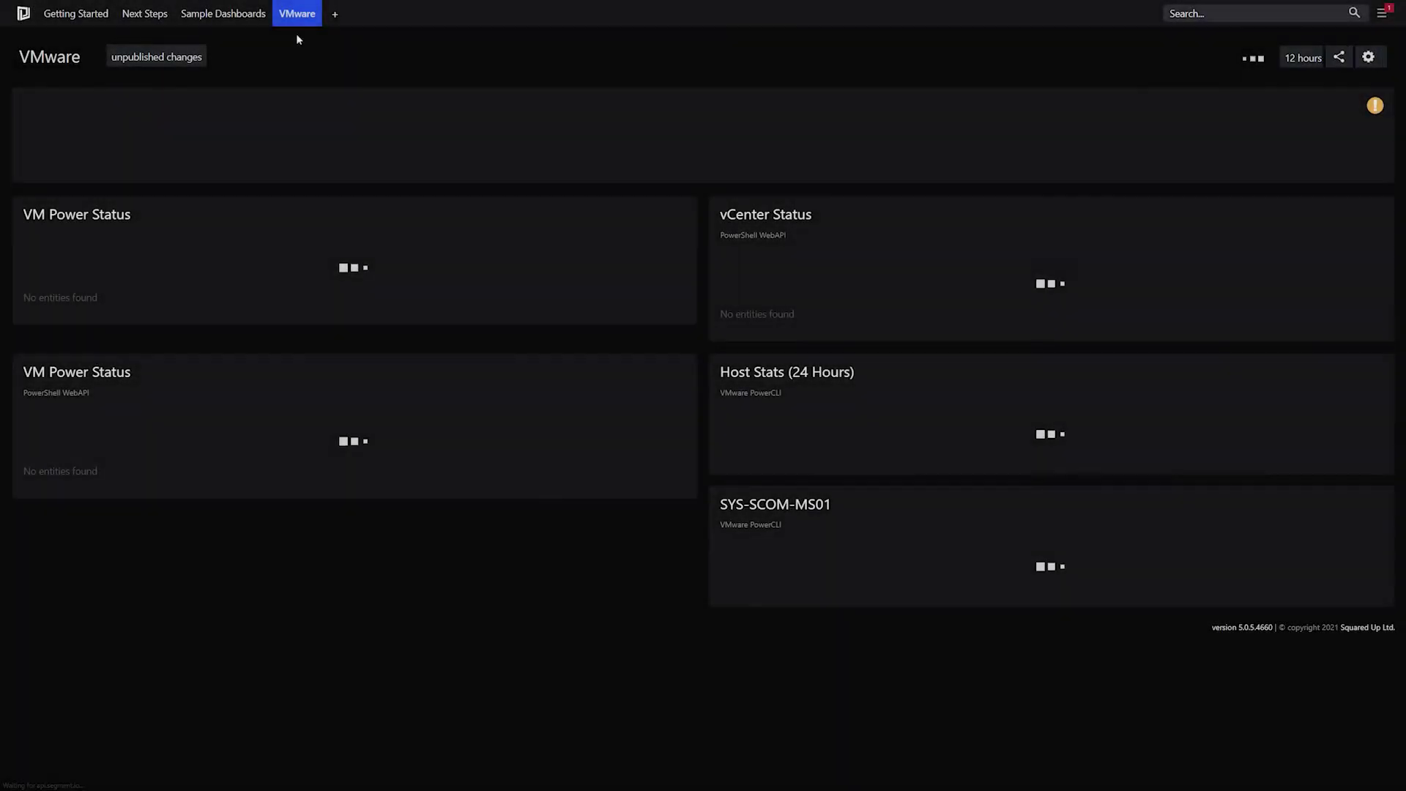